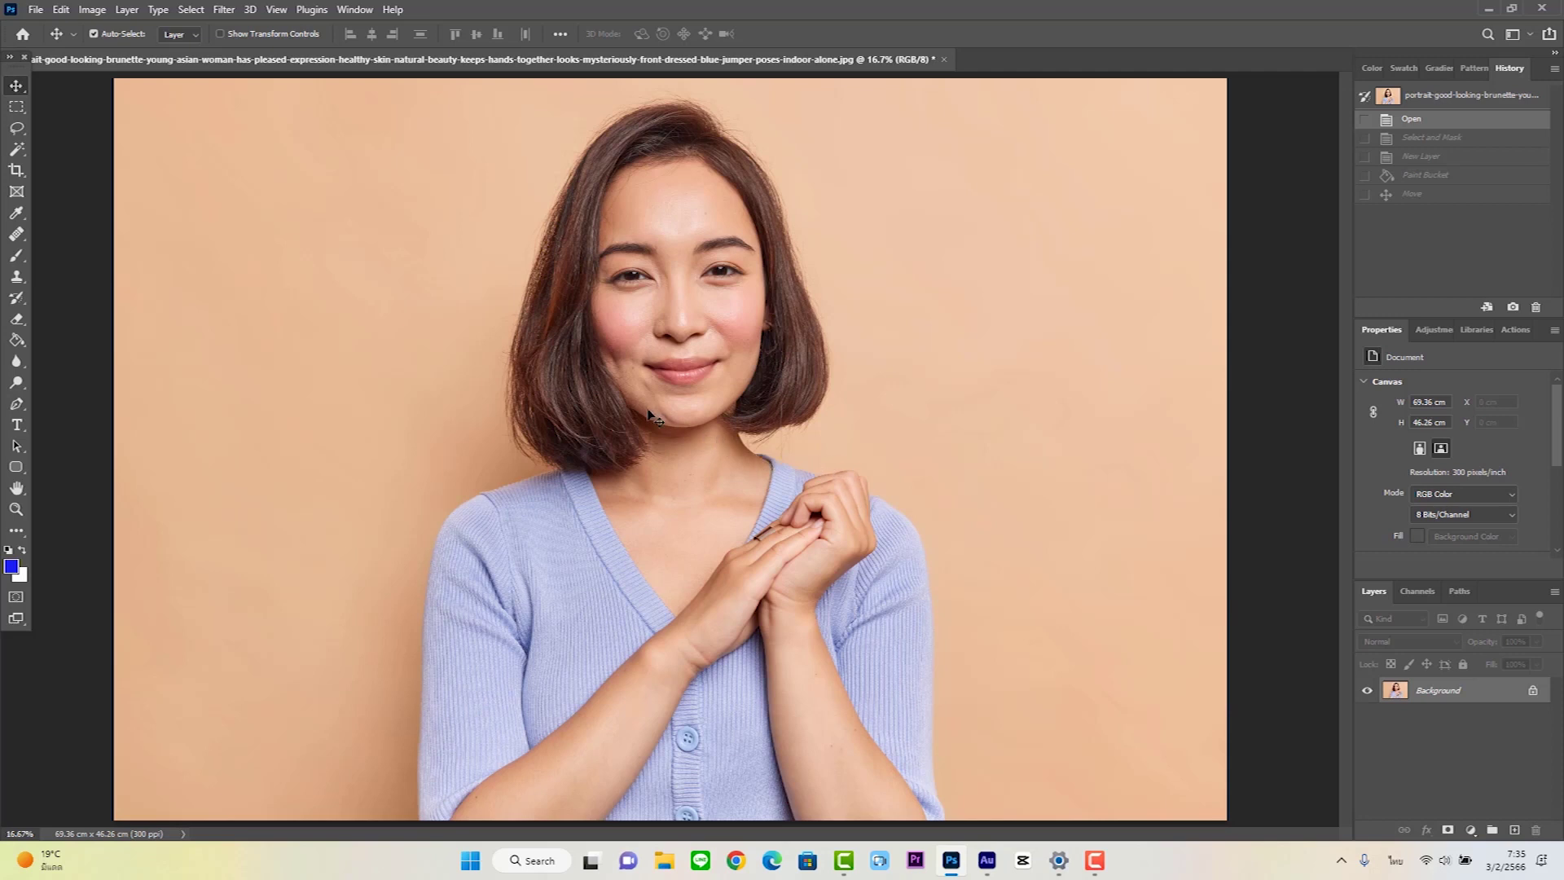
Switch to the Lasso tool for a freehand selection, after briefly trying the Pen tool.
left_click(11, 132)
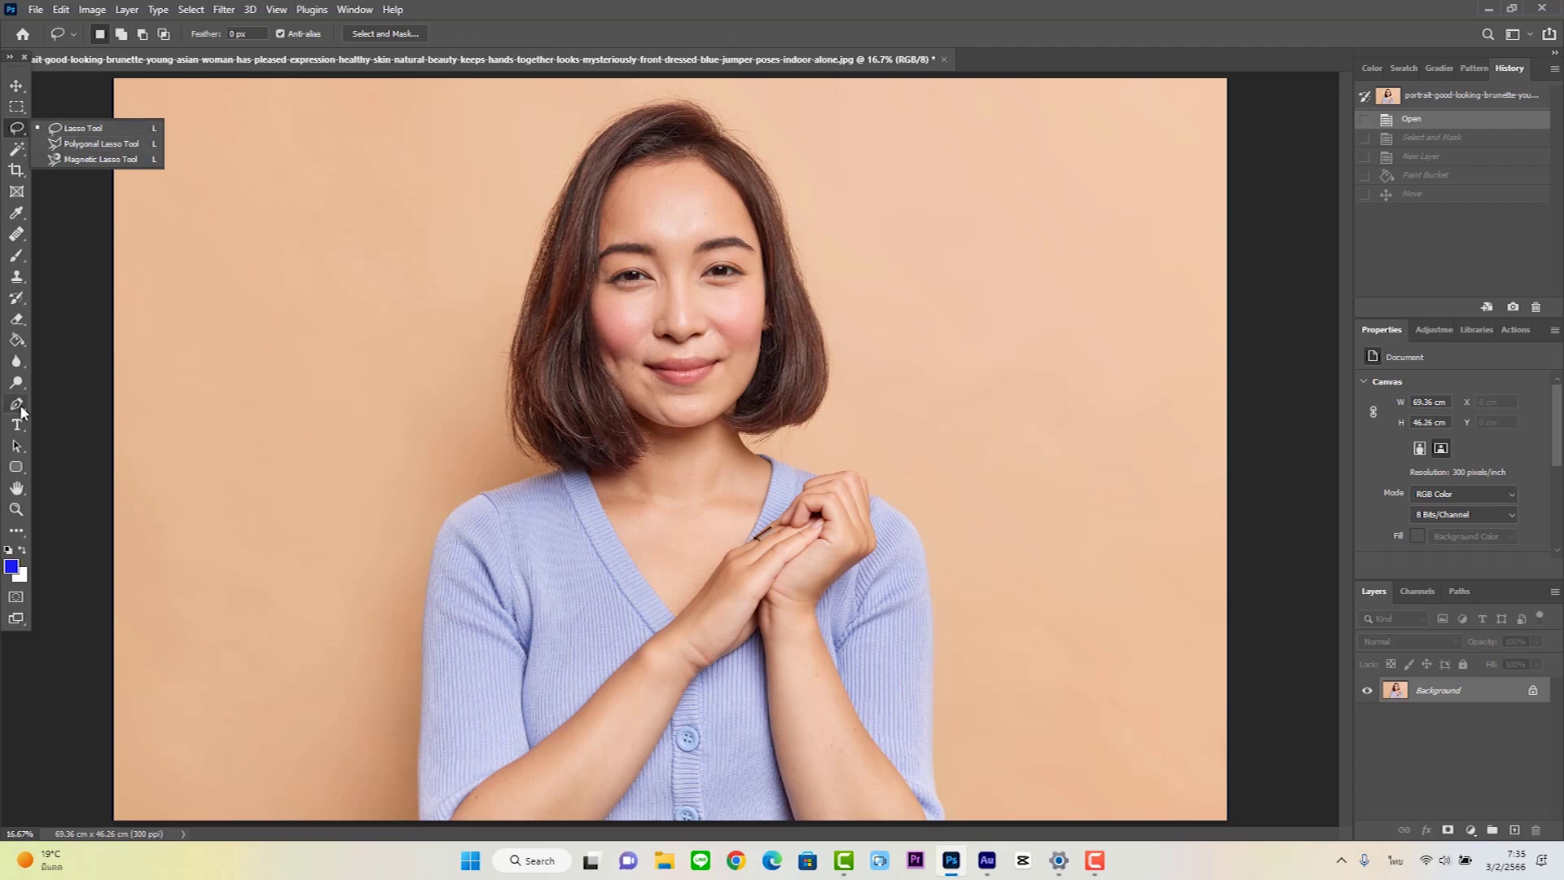
left_click(19, 408)
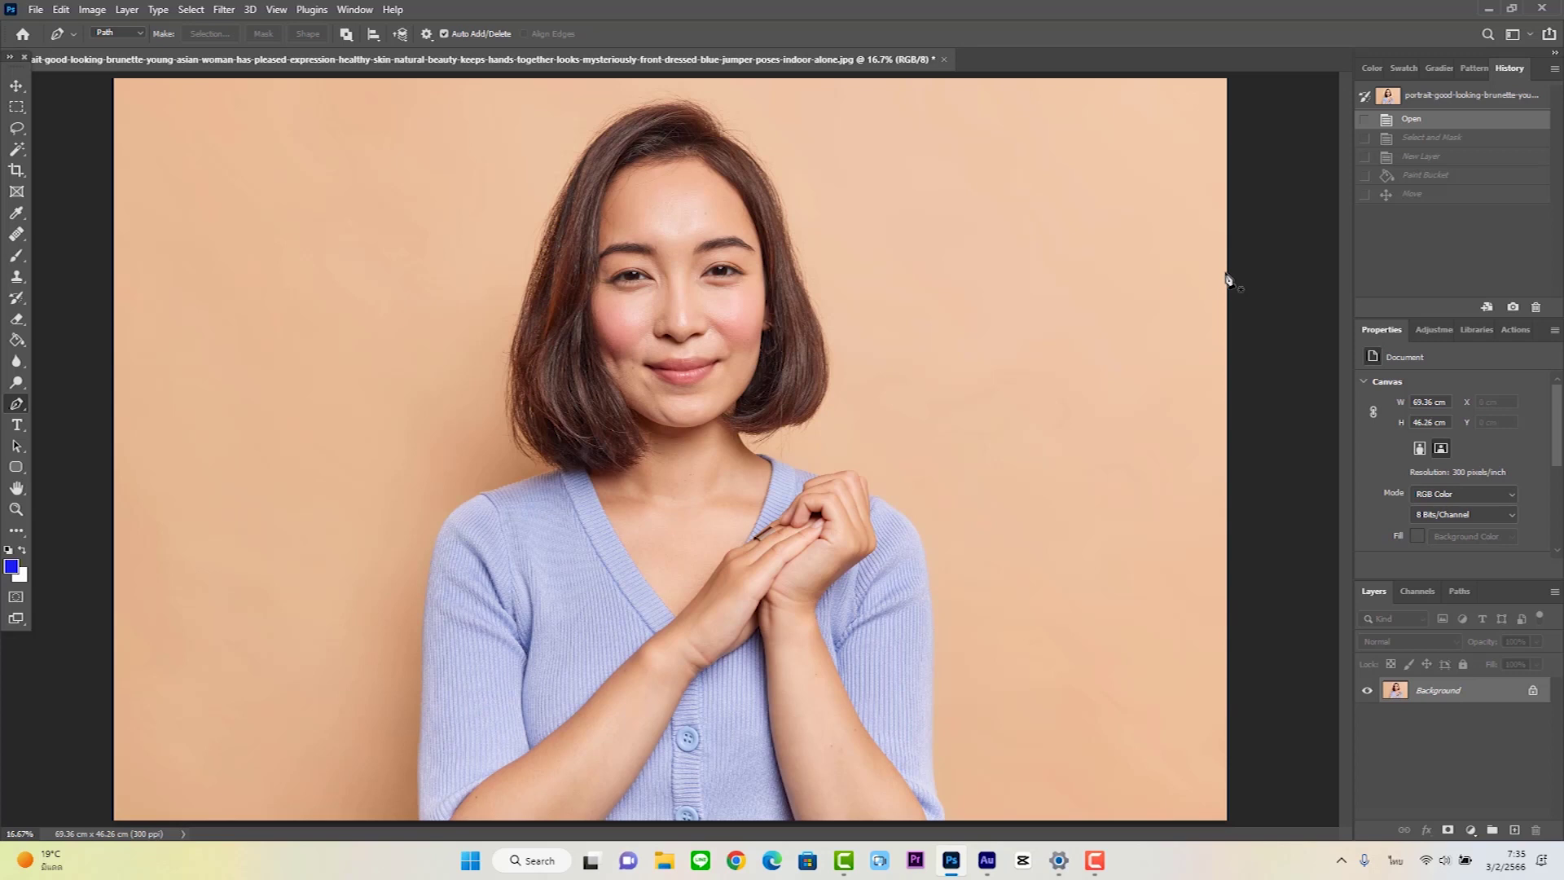
left_click(16, 130)
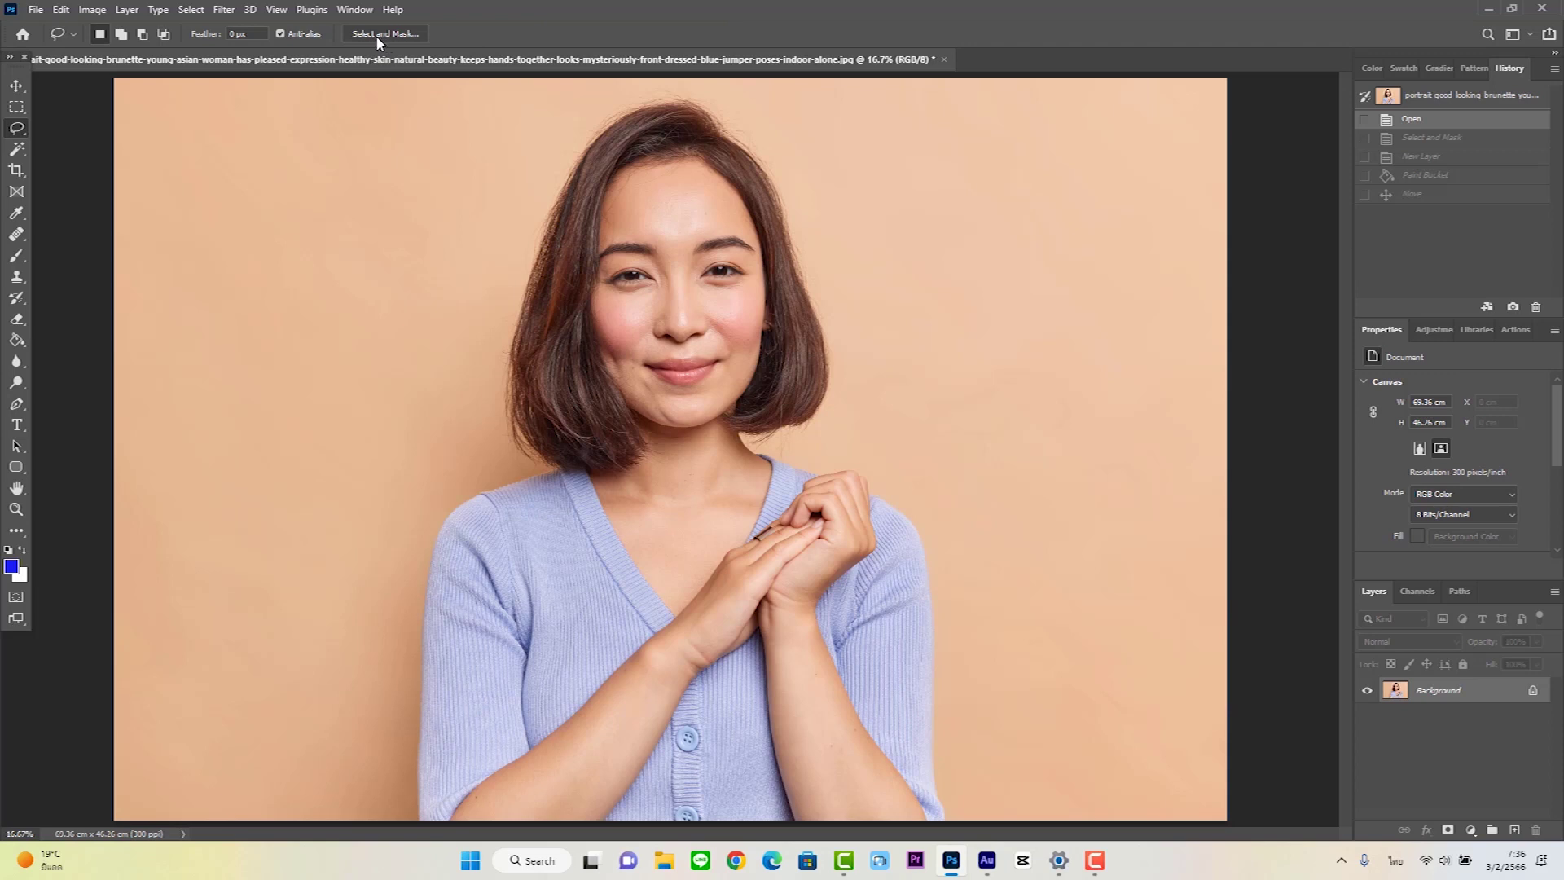
In the Select and Mask workspace, use Select Subject to select the woman's hair and jumper.
left_click(379, 35)
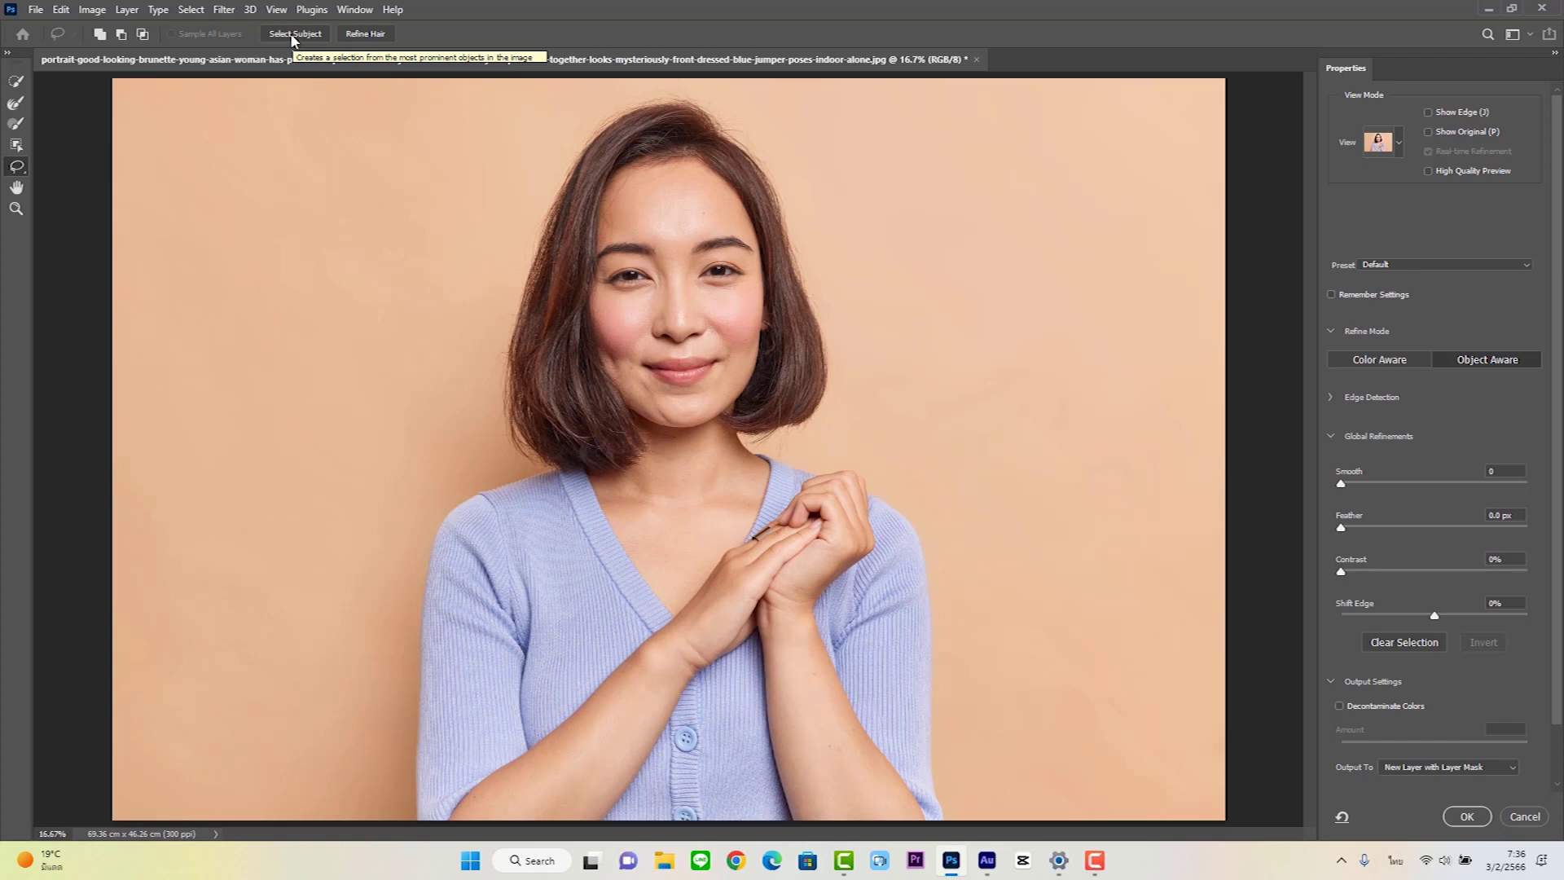
left_click(294, 34)
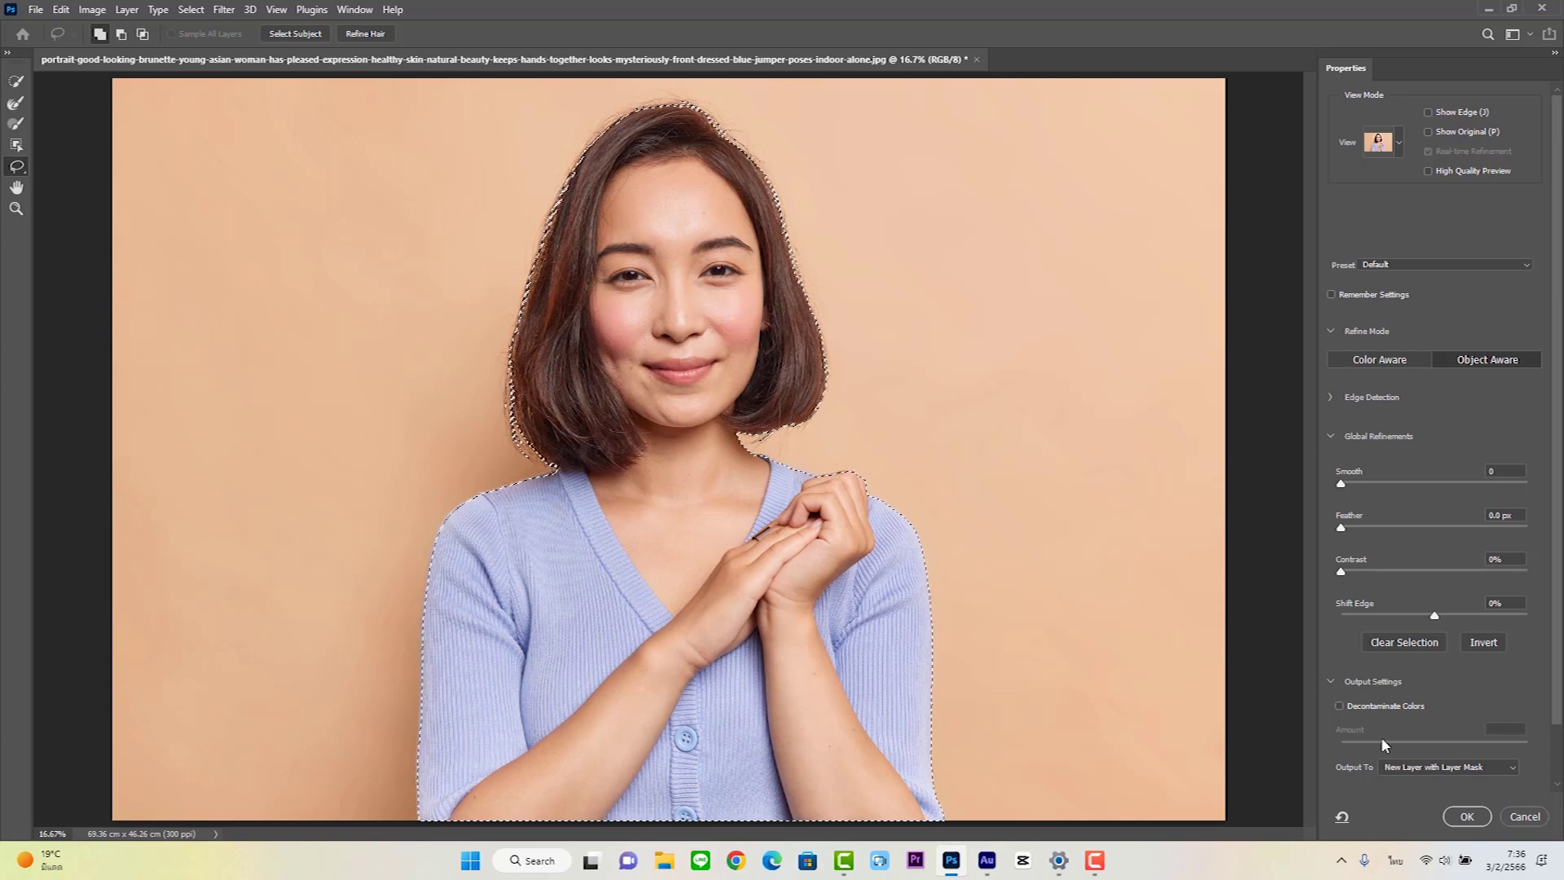
Set Output To 'New Layer with Layer Mask' and apply the refined selection.
left_click(1420, 769)
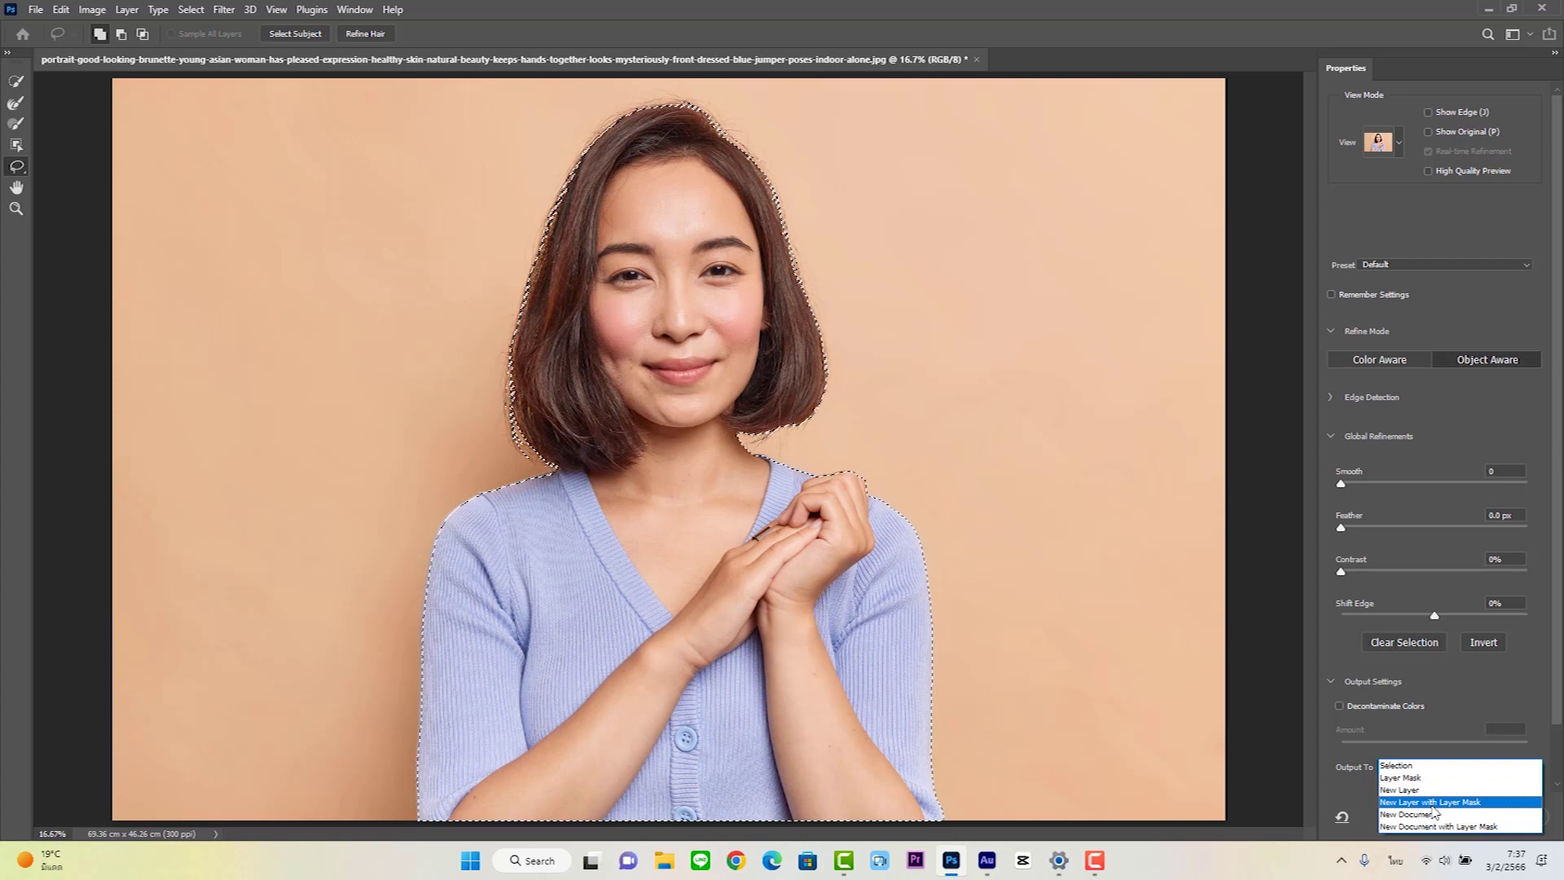
left_click(1433, 804)
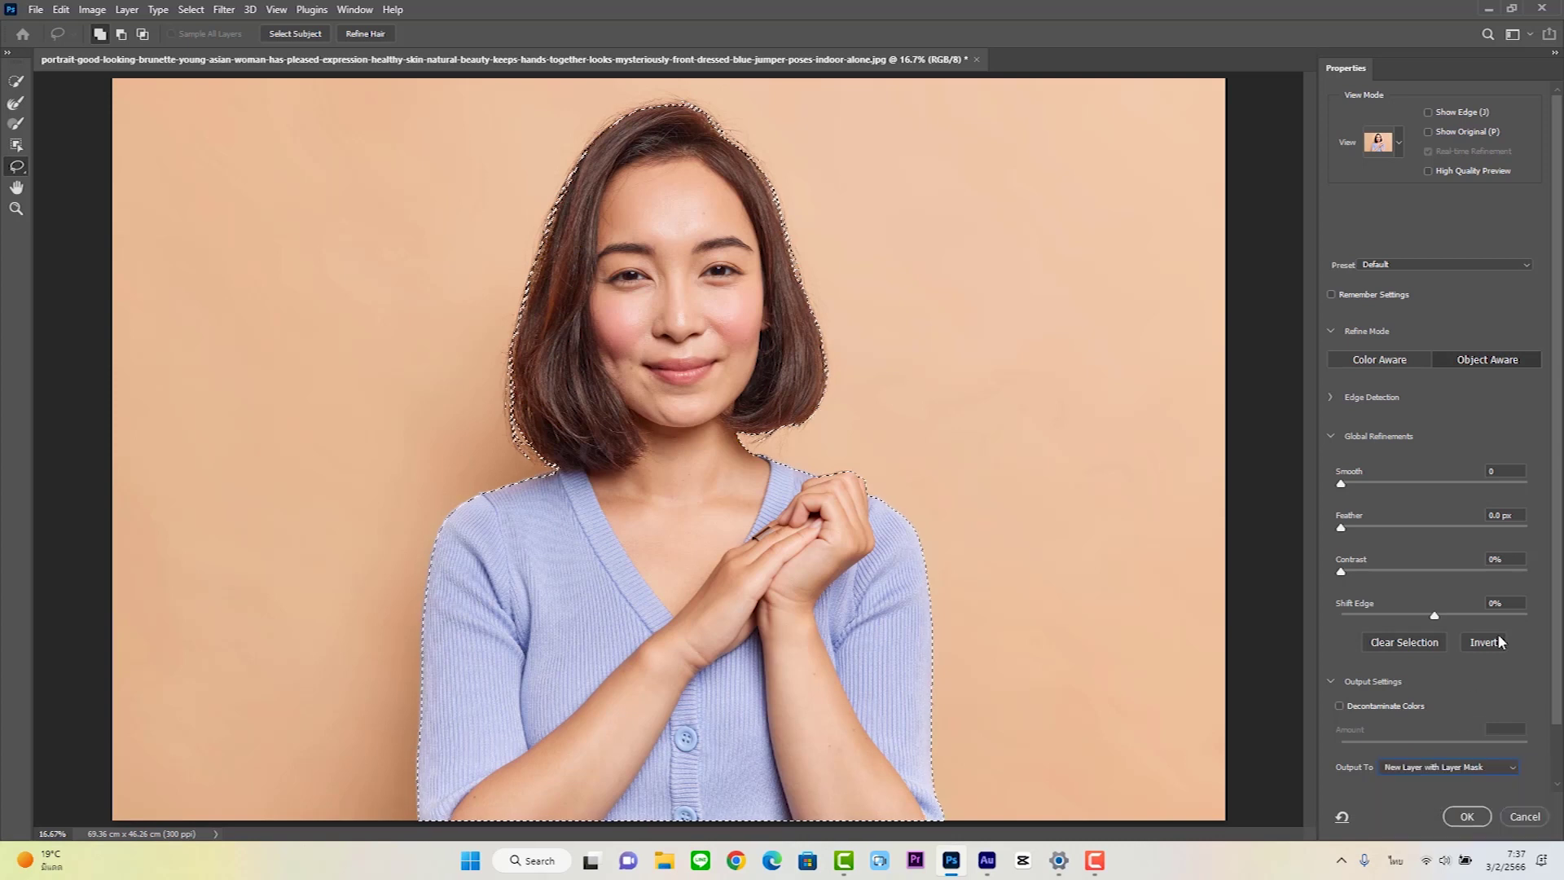
left_click(1467, 817)
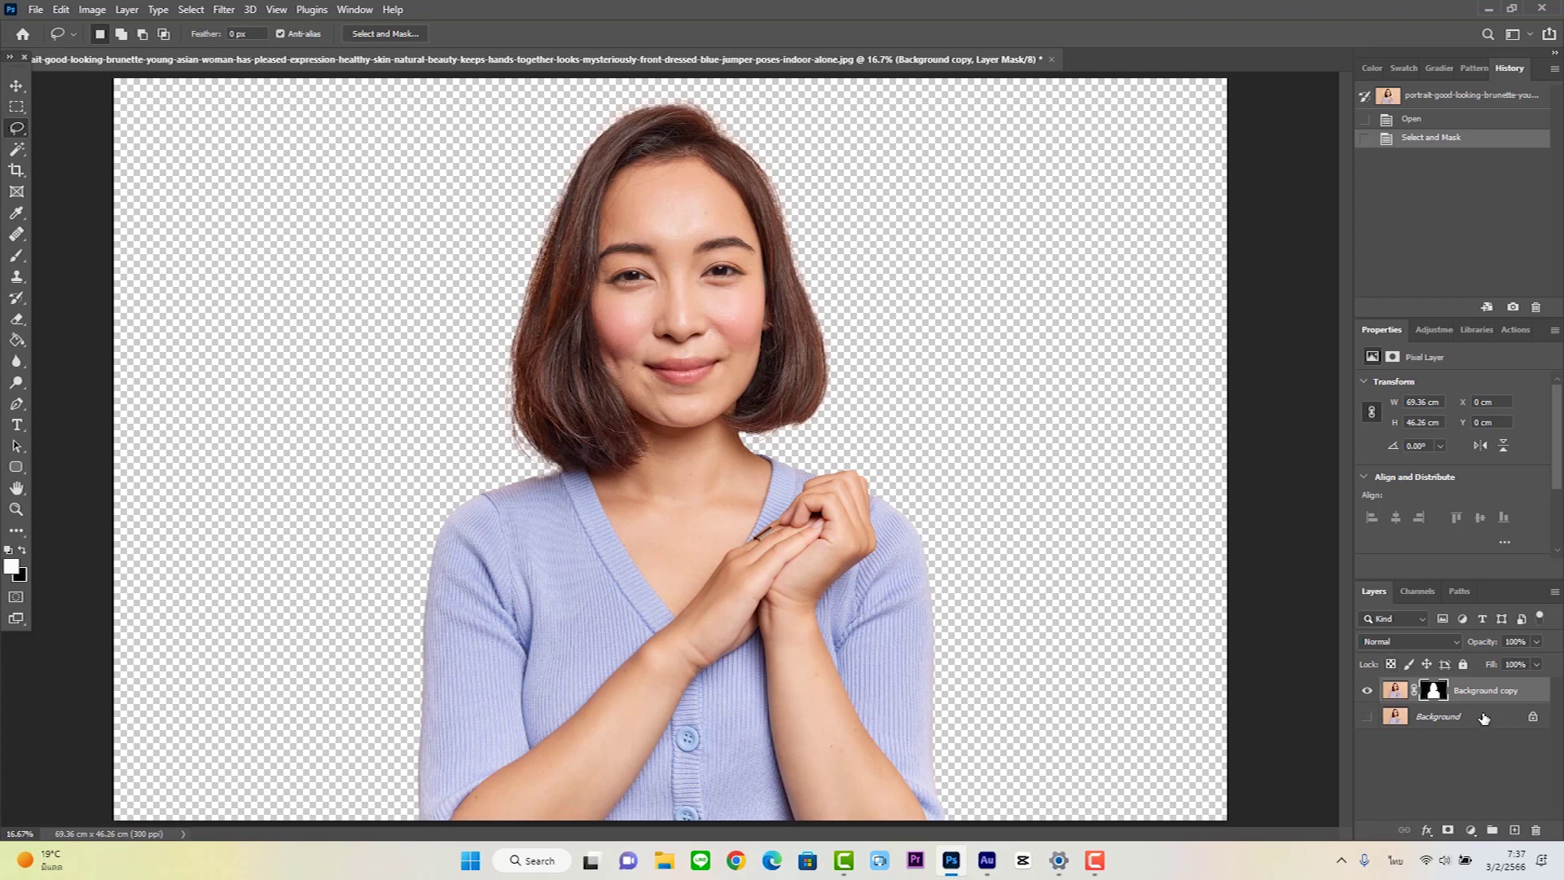
Add a new Layer 1 above Background and fill it blue with the Paint Bucket.
left_click(1481, 718)
left_click(1515, 831)
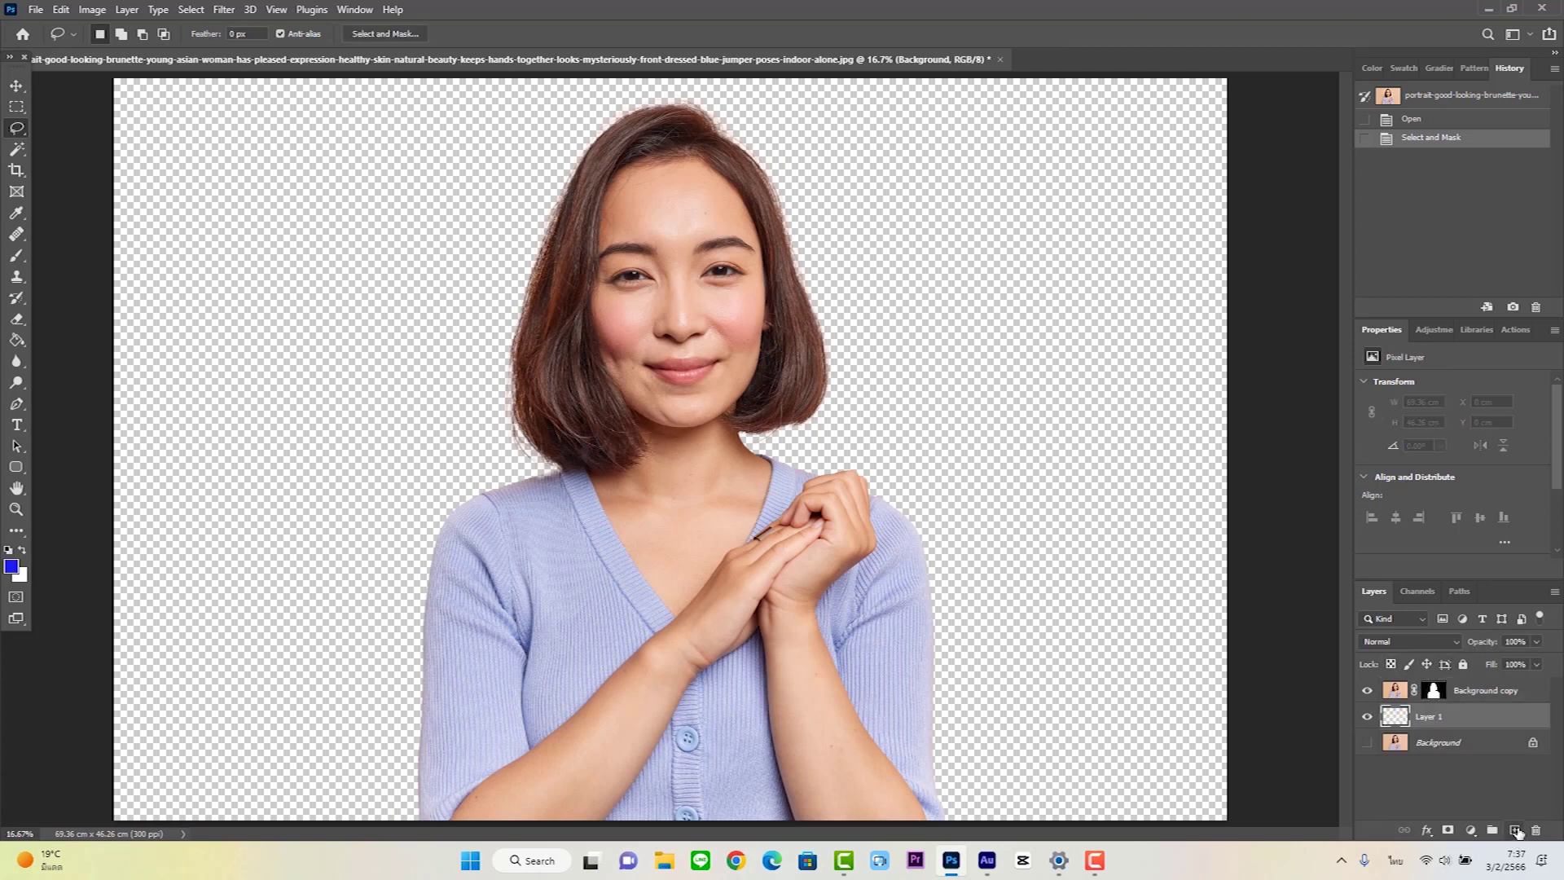
left_click(16, 339)
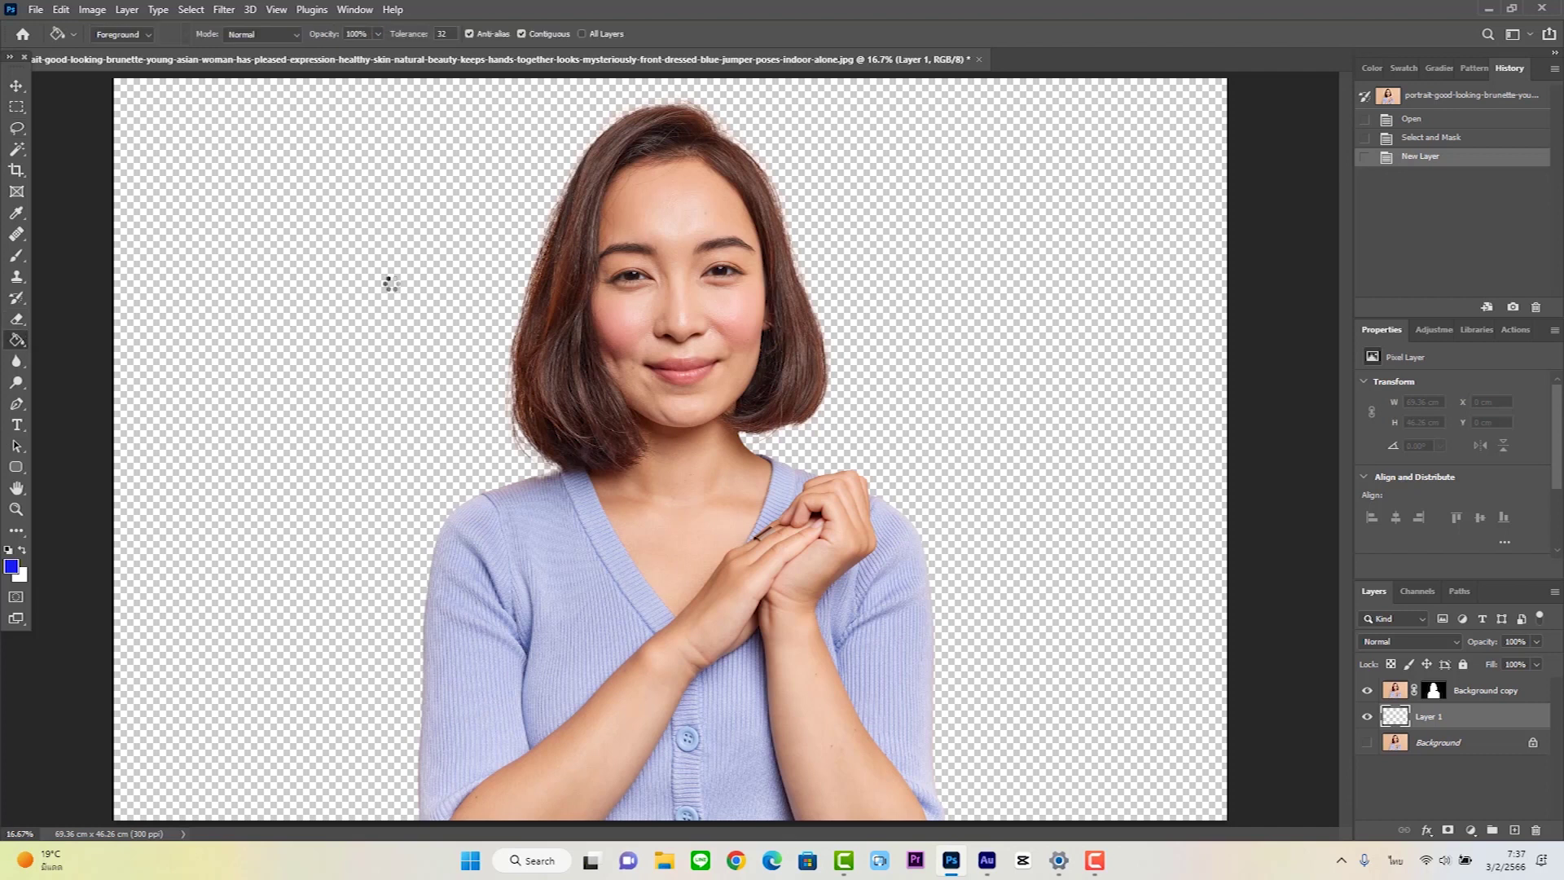
left_click(390, 283)
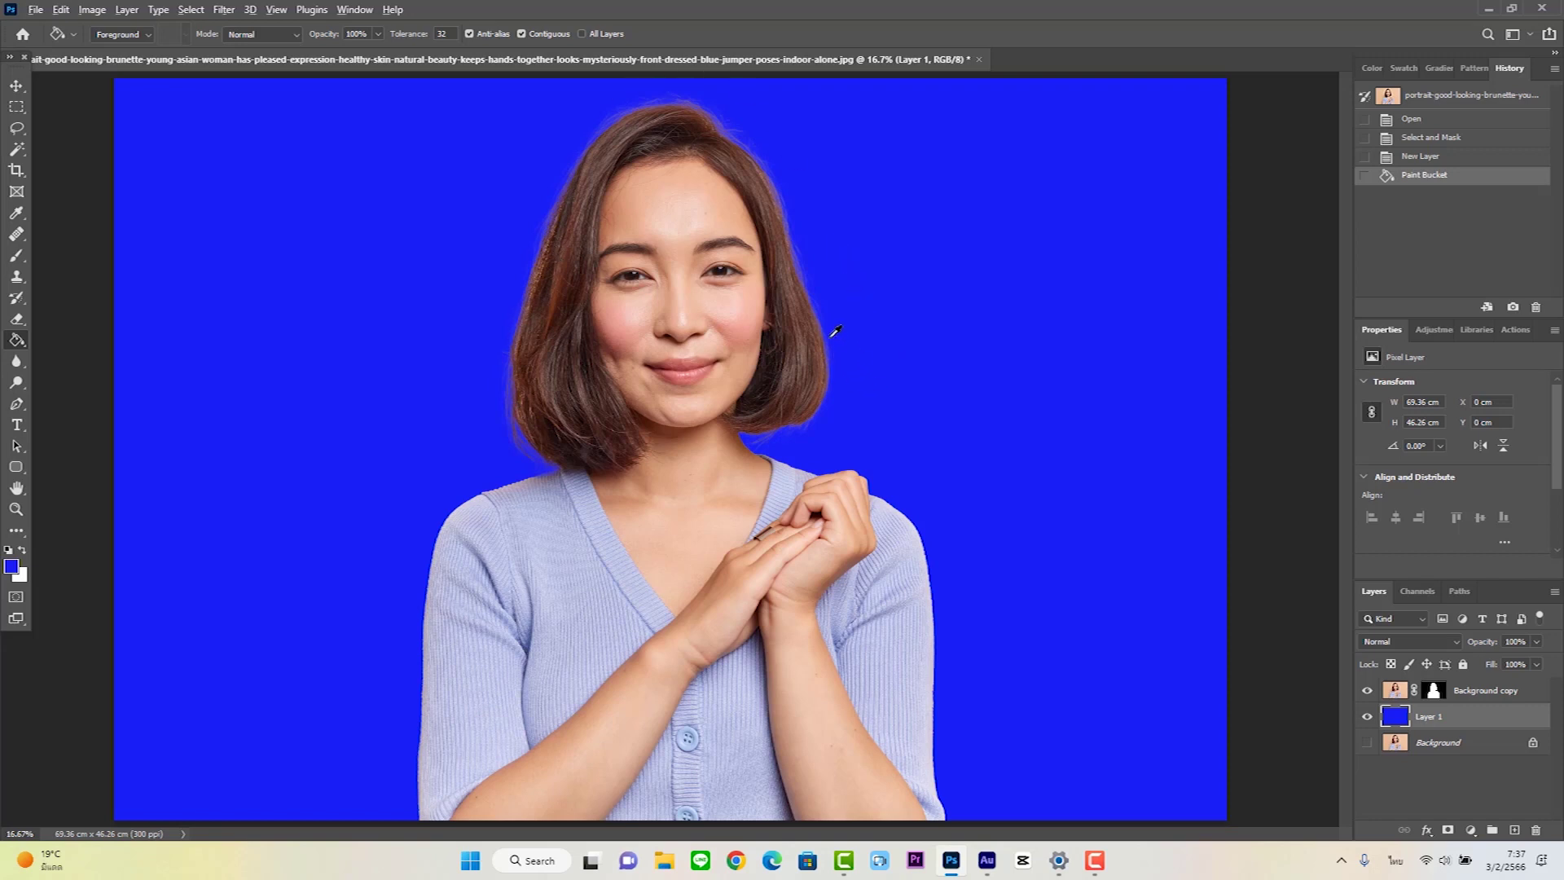
scroll(831, 332, "up", 3)
scroll(836, 345, "up", 2)
scroll(841, 332, "up", 2)
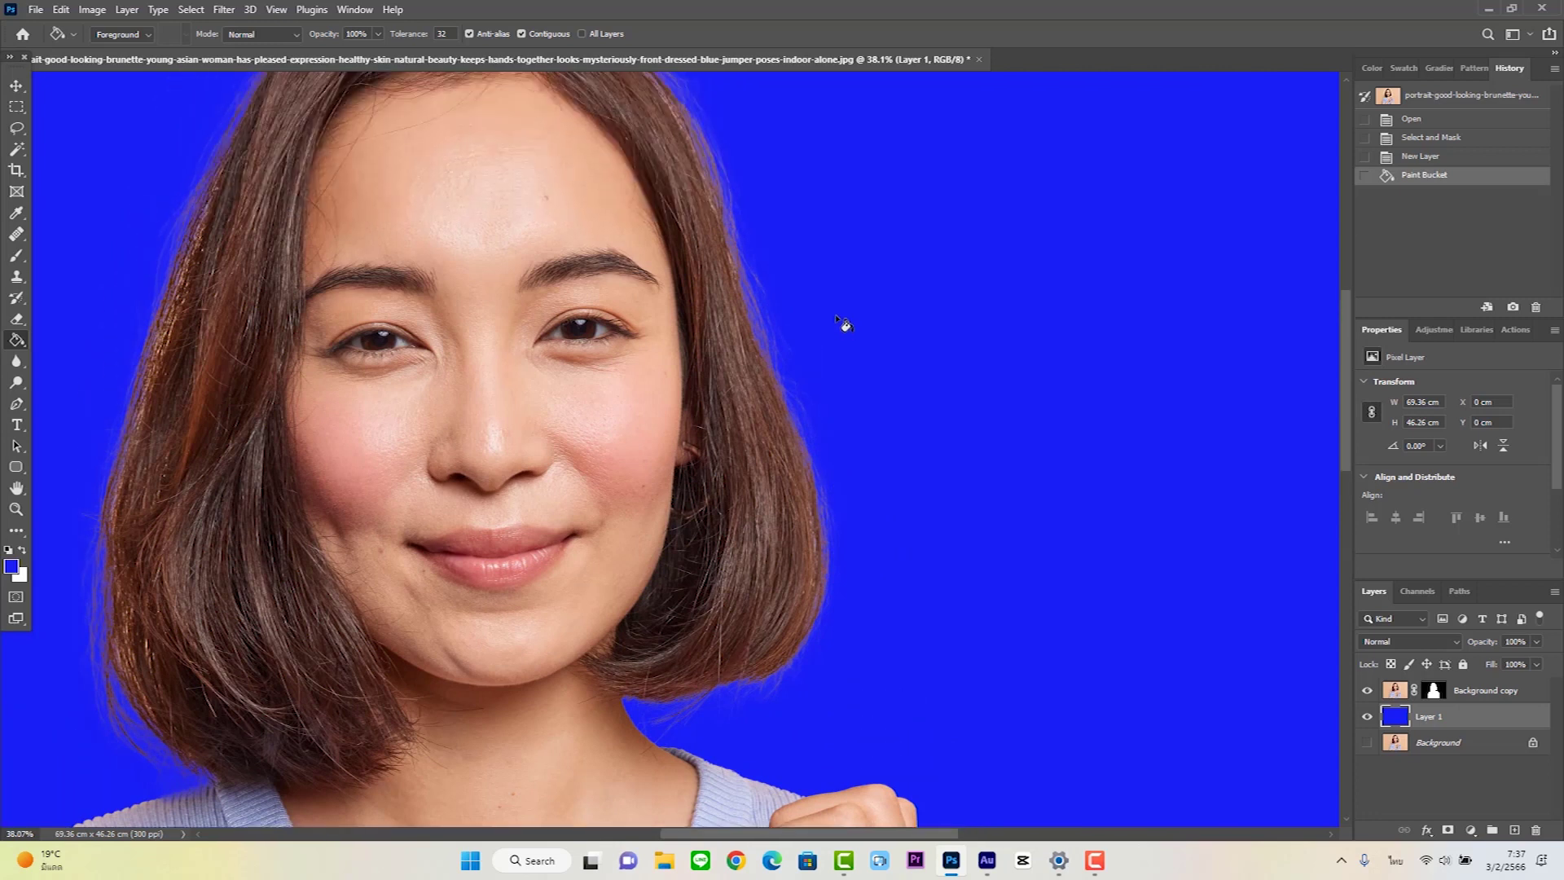
scroll(845, 325, "up", 2)
scroll(847, 307, "up", 1)
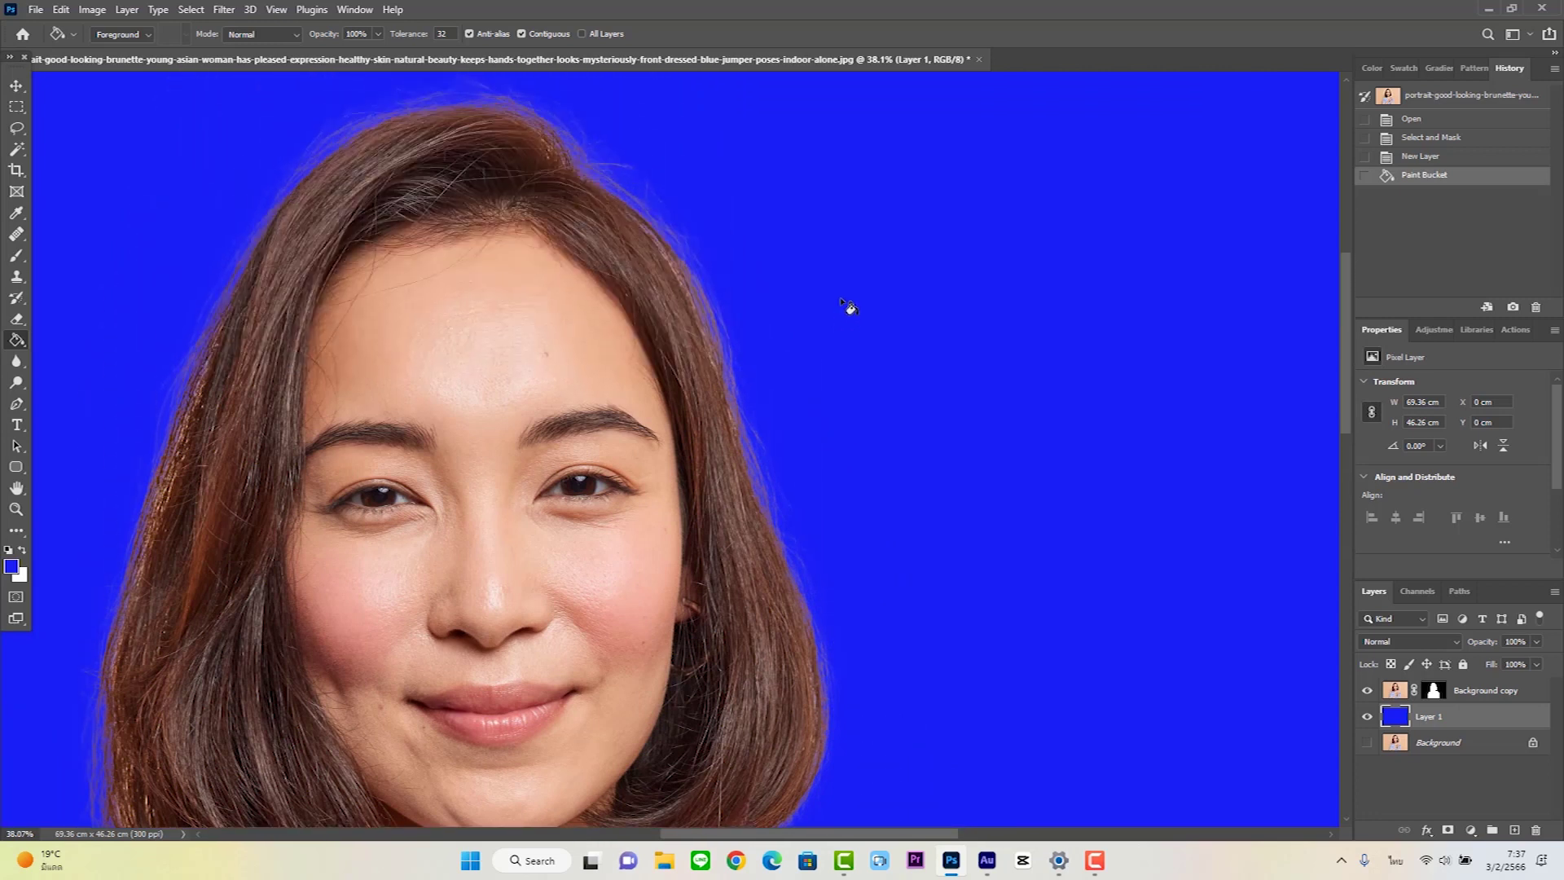
scroll(847, 307, "down", 1)
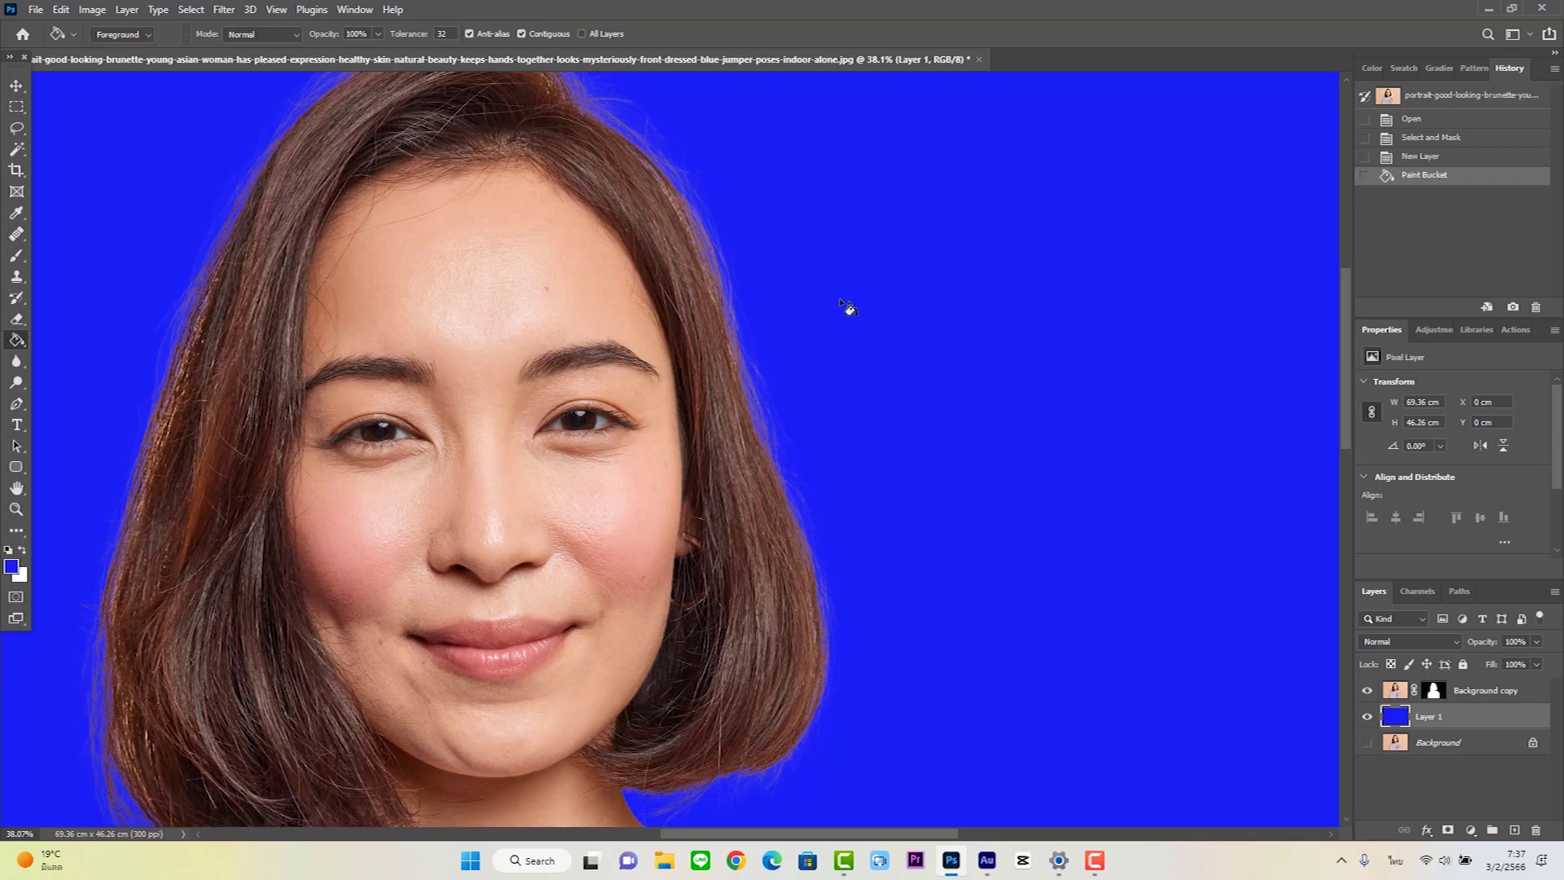
scroll(847, 307, "down", 3)
scroll(847, 307, "down", 1)
scroll(848, 307, "down", 1)
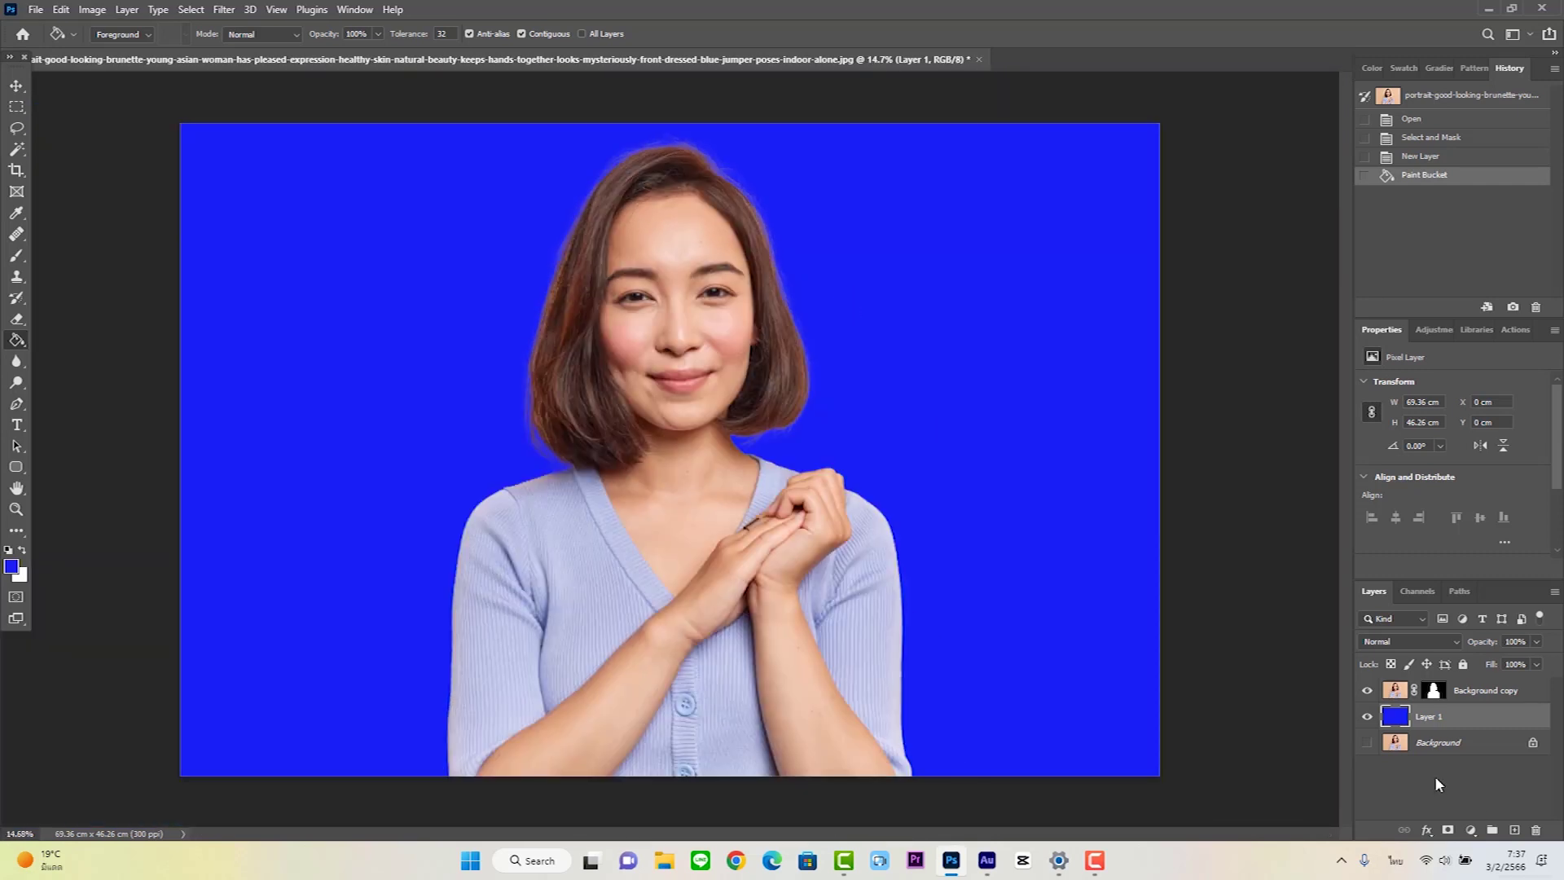
left_click(36, 9)
Open shanghai-waitan.jpg from the Downloads folder.
left_click(50, 42)
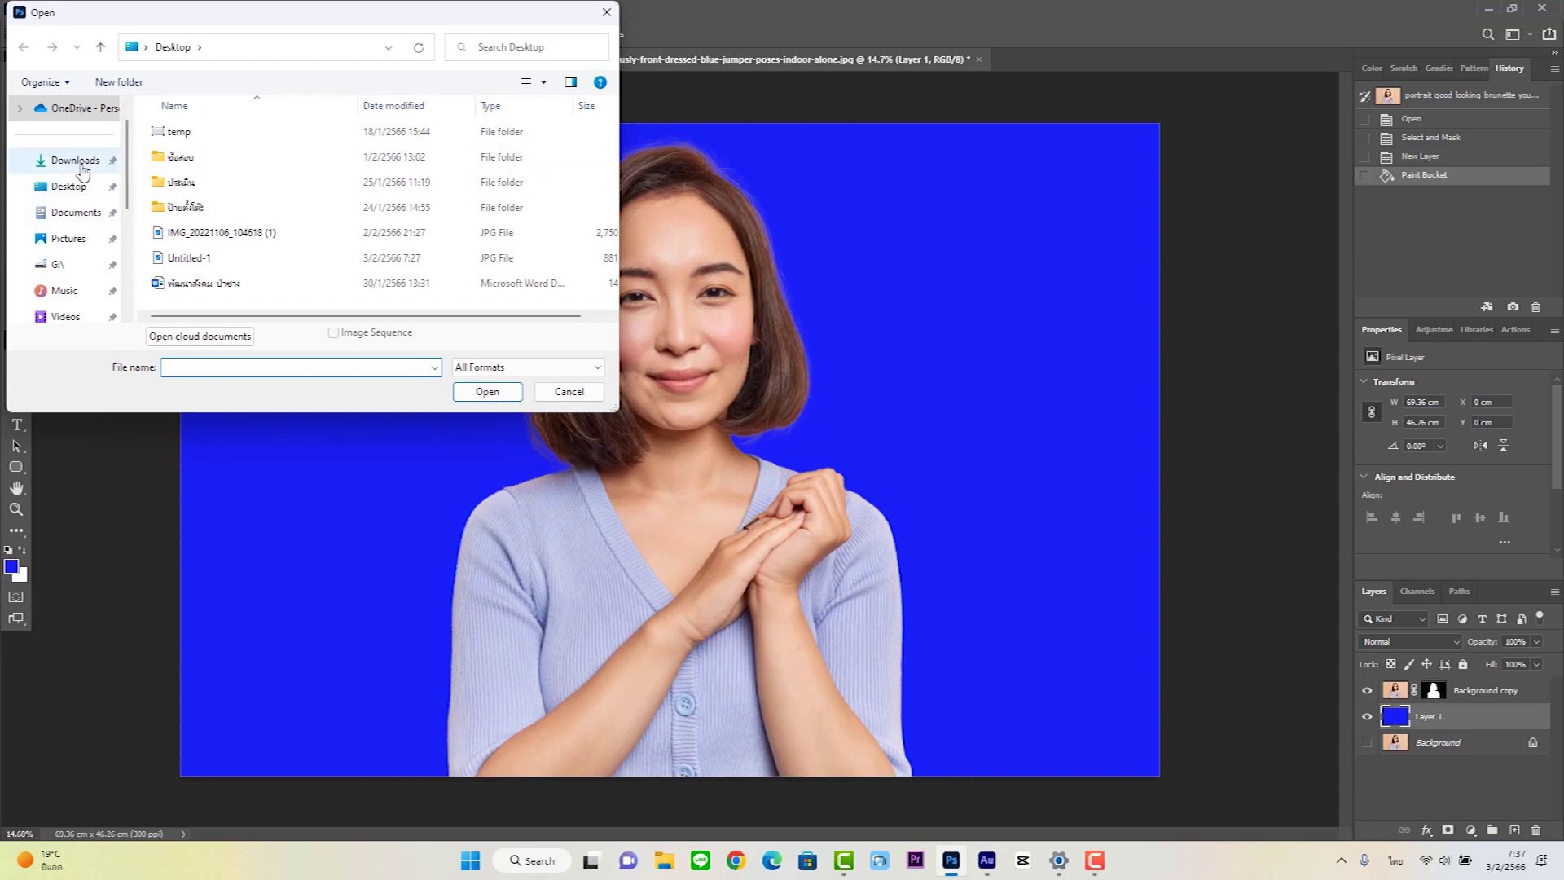
left_click(75, 161)
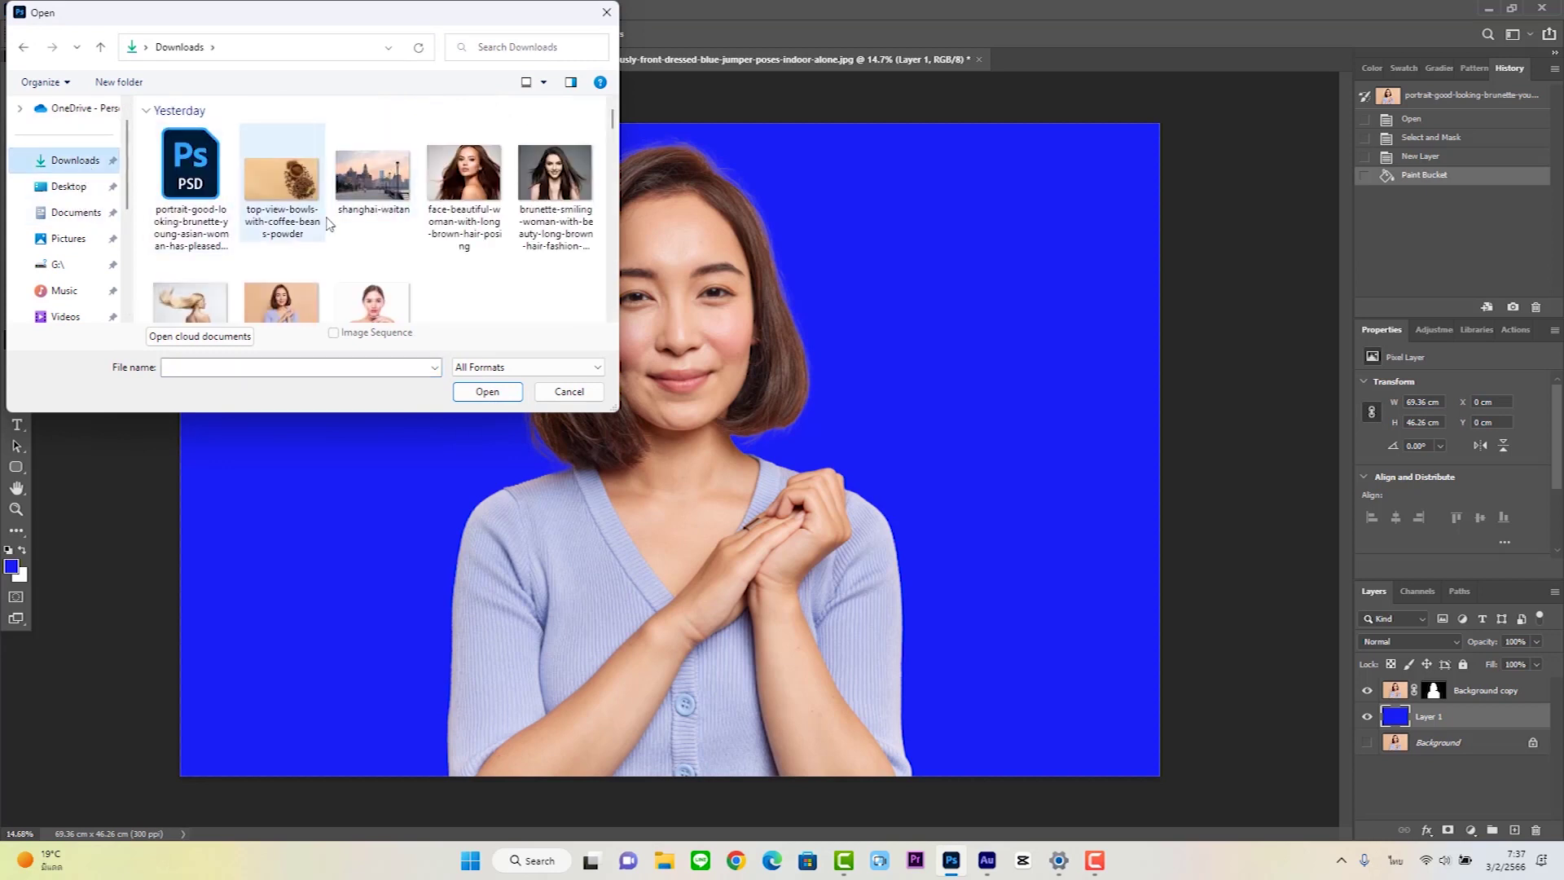
double_click(367, 184)
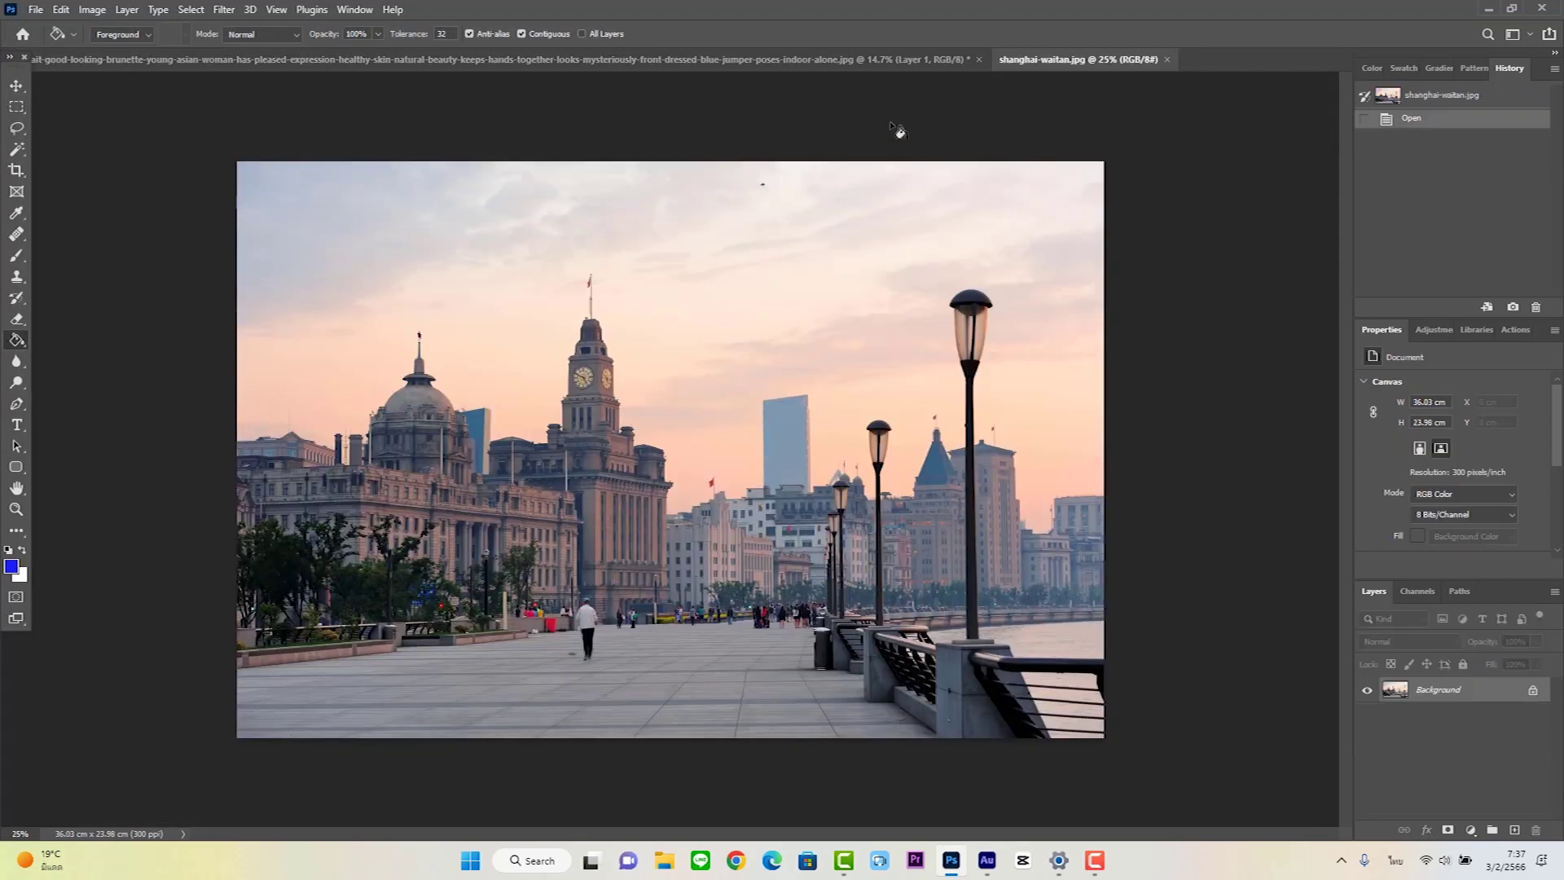
Float the Shanghai photo and drag it into the portrait as Layer 2 with the Move tool.
left_click_drag(1097, 61, 1132, 271)
left_click(16, 85)
mouse_move(1204, 455)
left_mouse_down()
mouse_move(884, 334)
mouse_move(370, 192)
left_mouse_up()
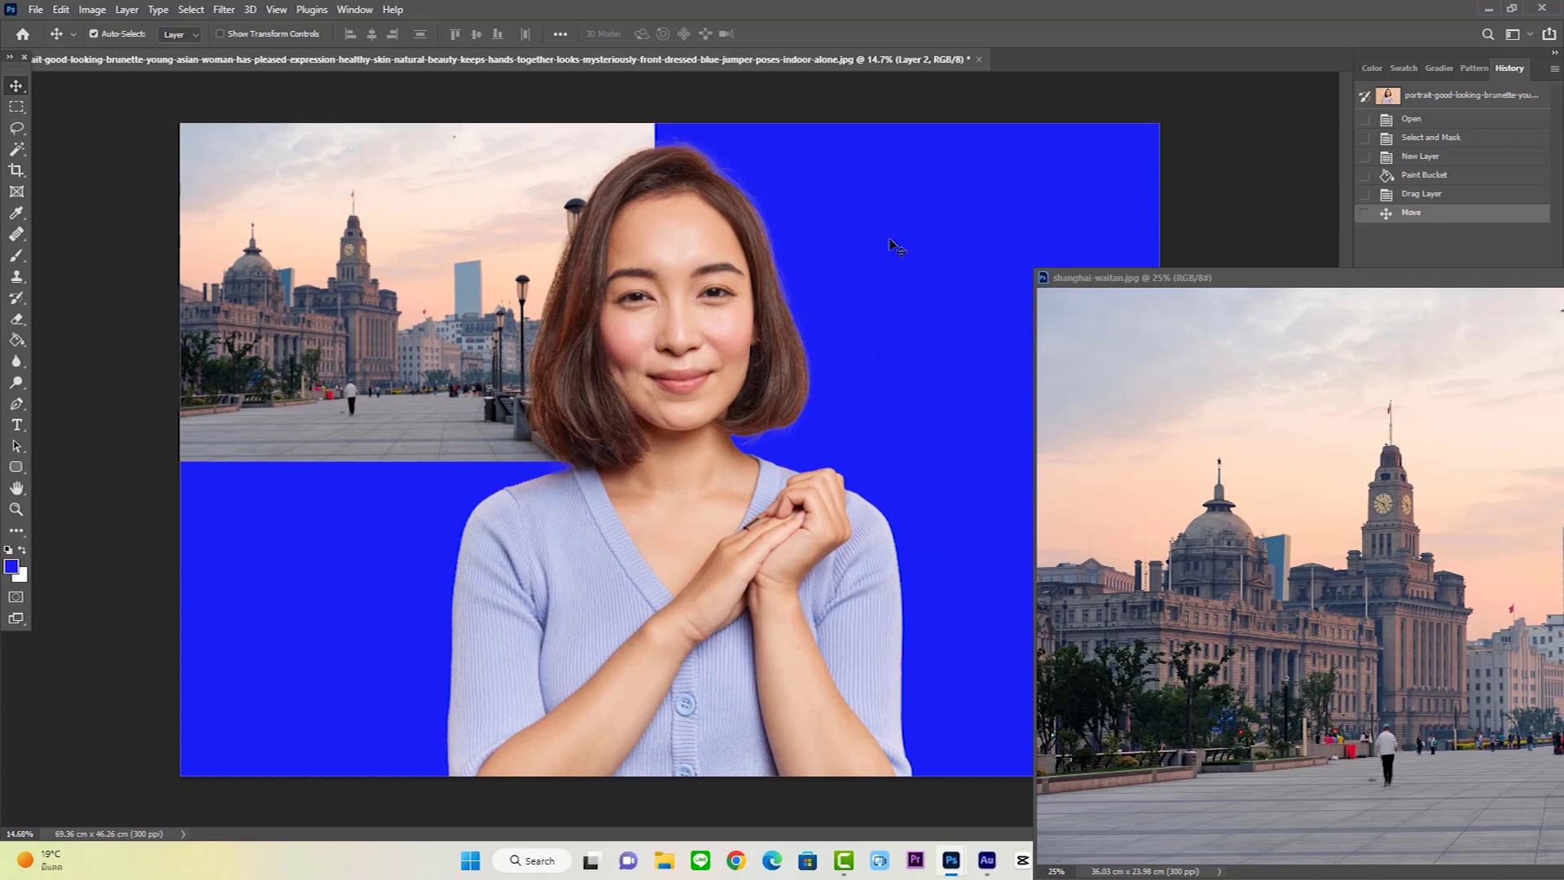
left_click_drag(1312, 278, 514, 271)
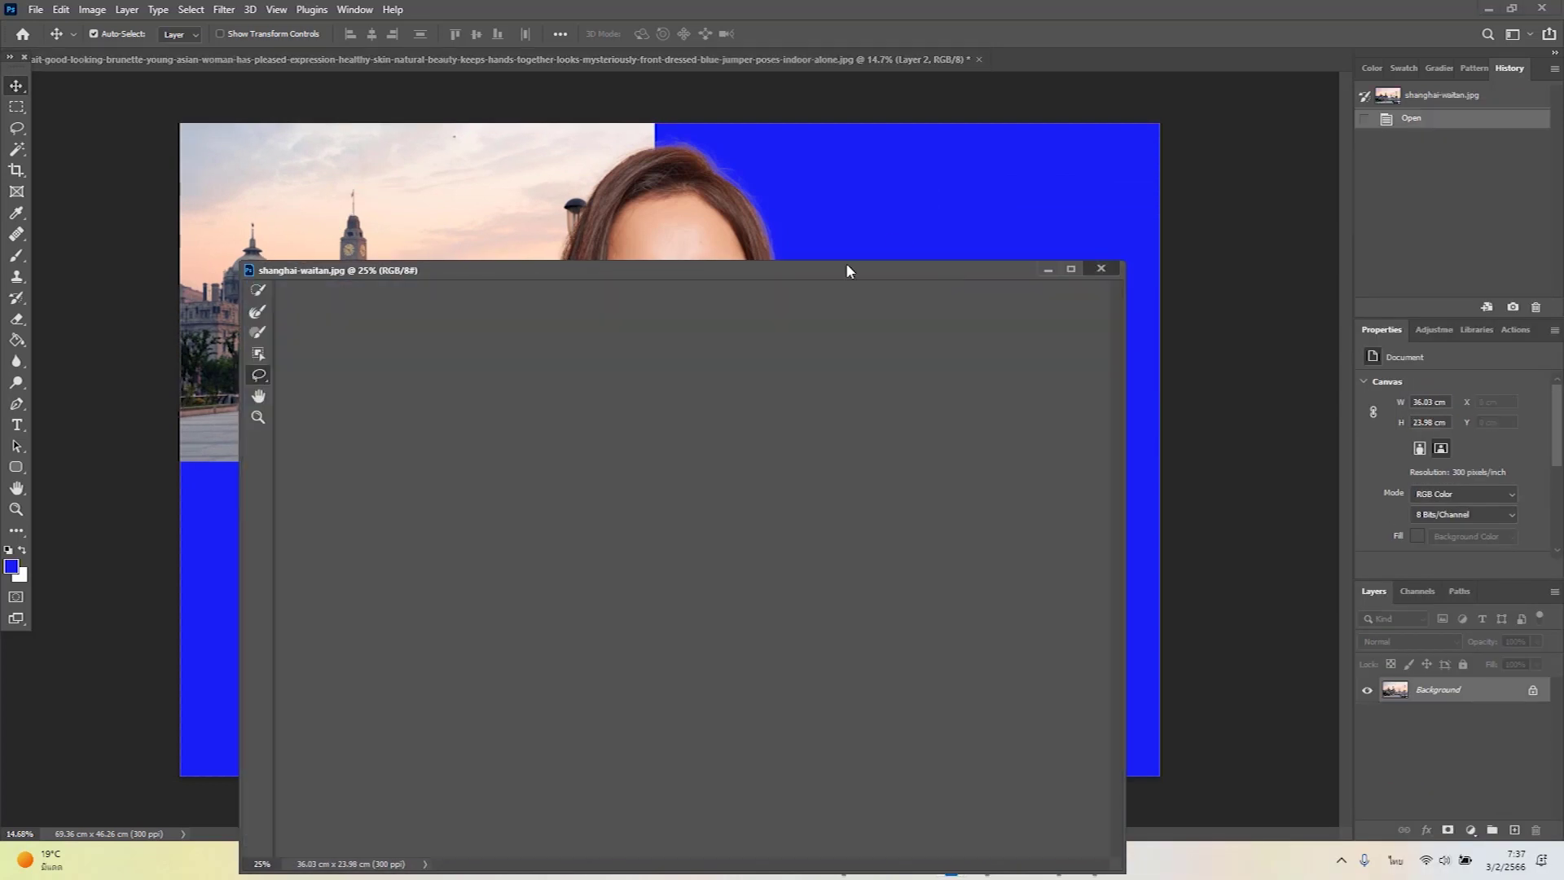
Free-transform Layer 2 so the Shanghai photo covers the canvas, then move the woman left and down.
left_click(395, 259)
key("ctrl+t")
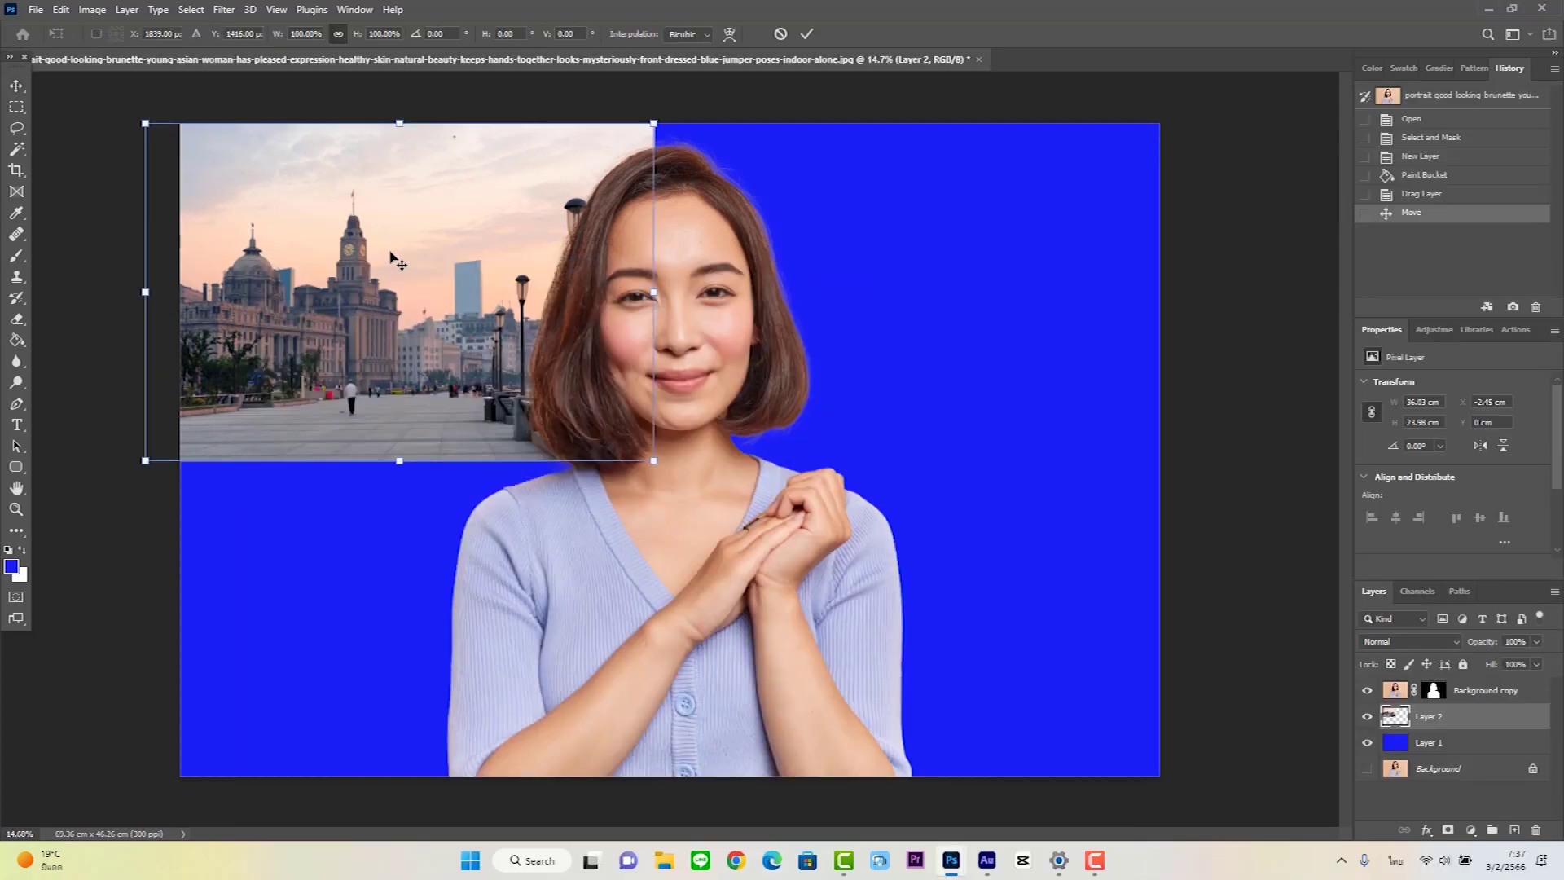
left_click_drag(652, 458, 1169, 803)
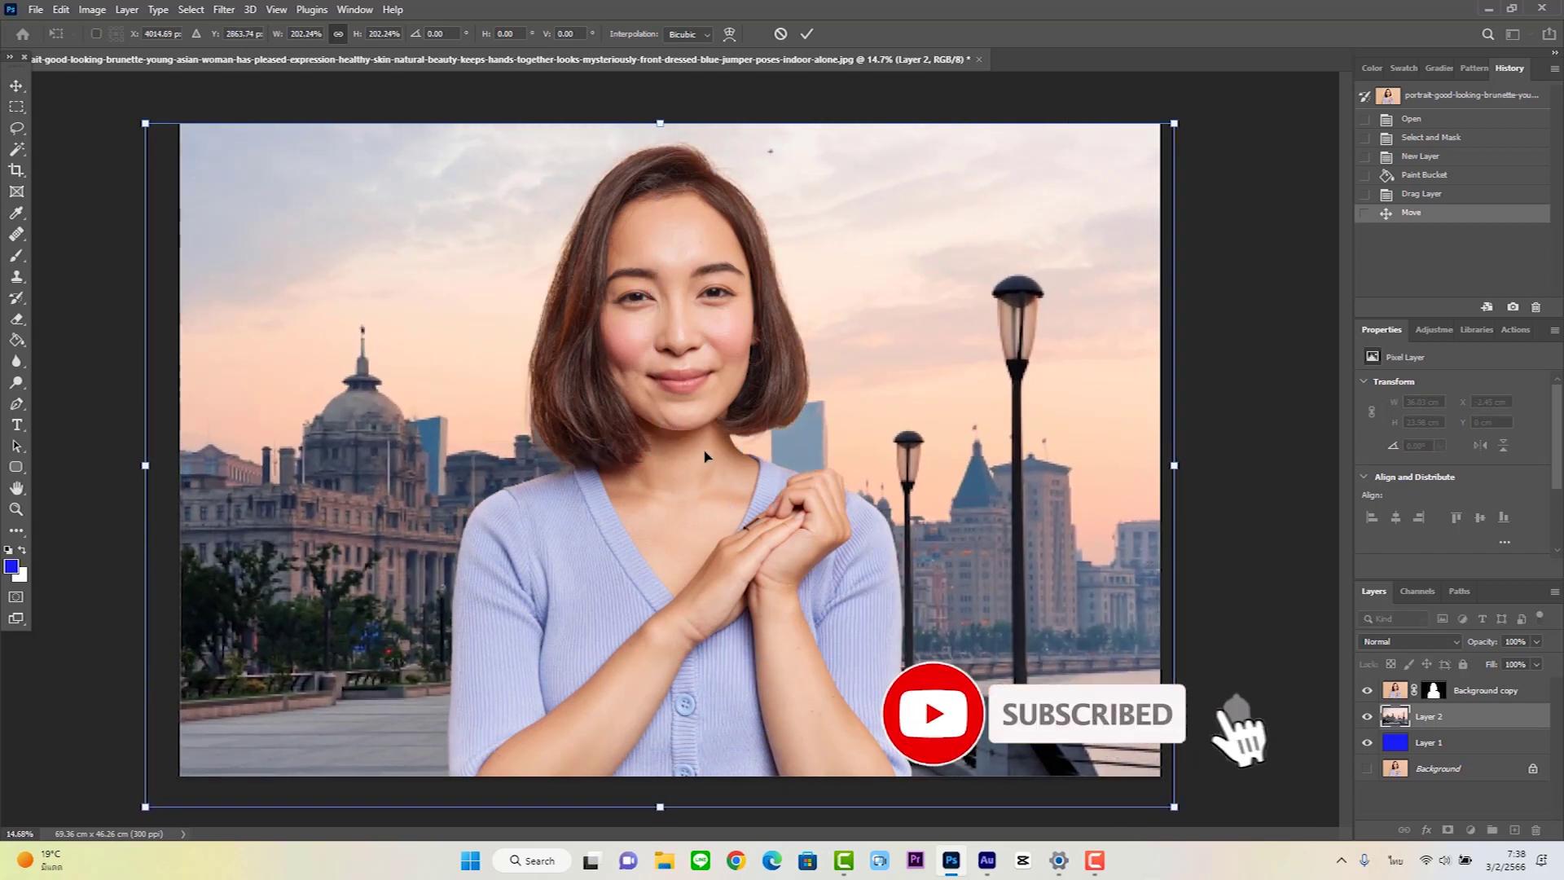
left_click(12, 88)
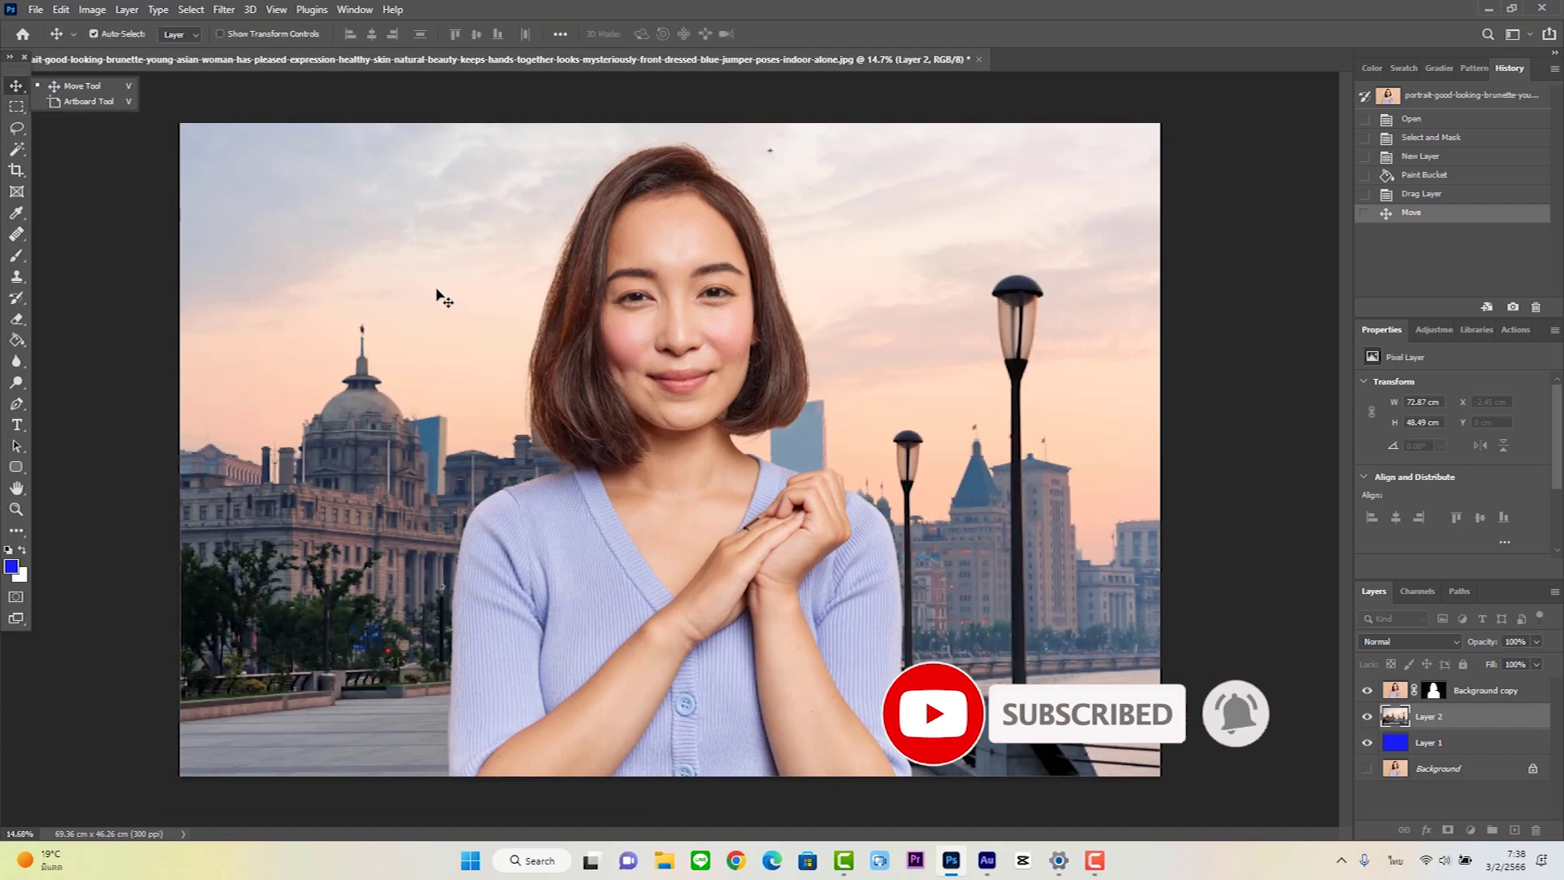
left_click_drag(437, 297, 434, 285)
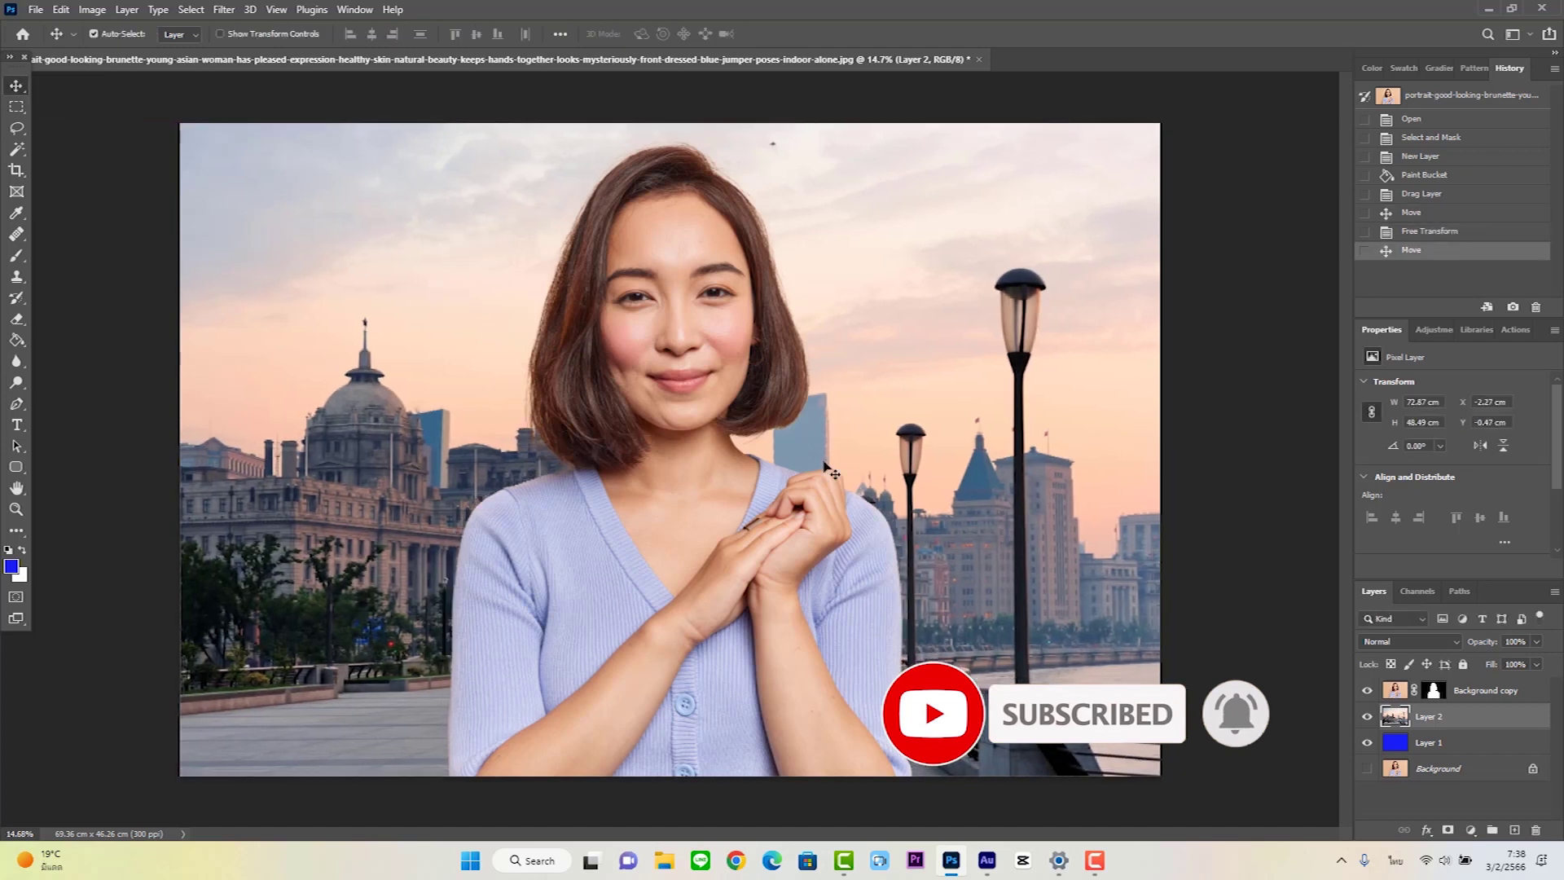
left_click(688, 330)
left_click_drag(688, 285, 546, 334)
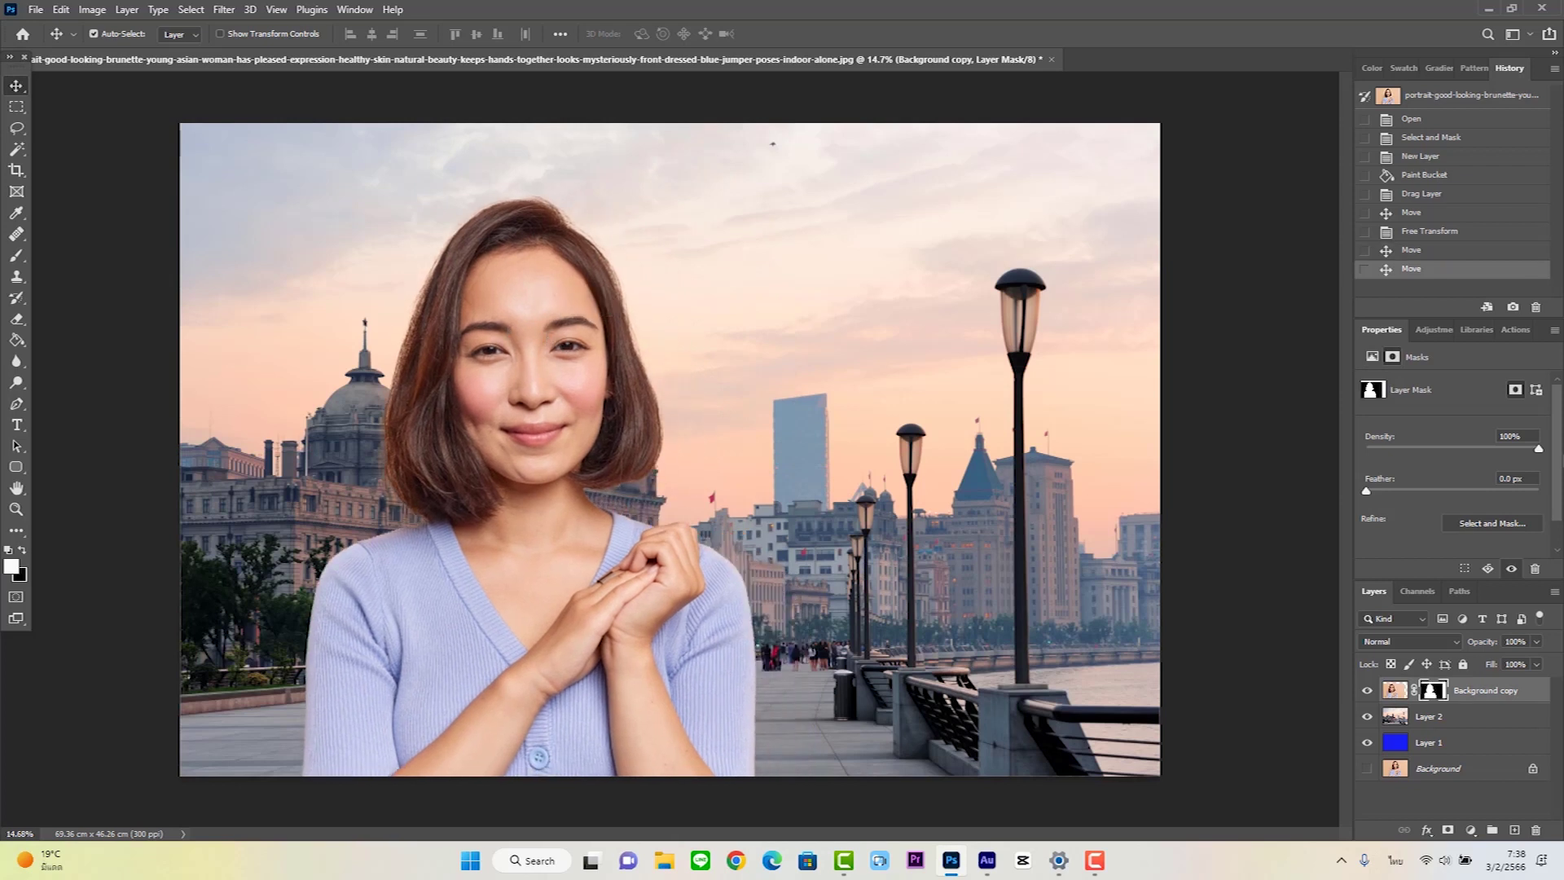